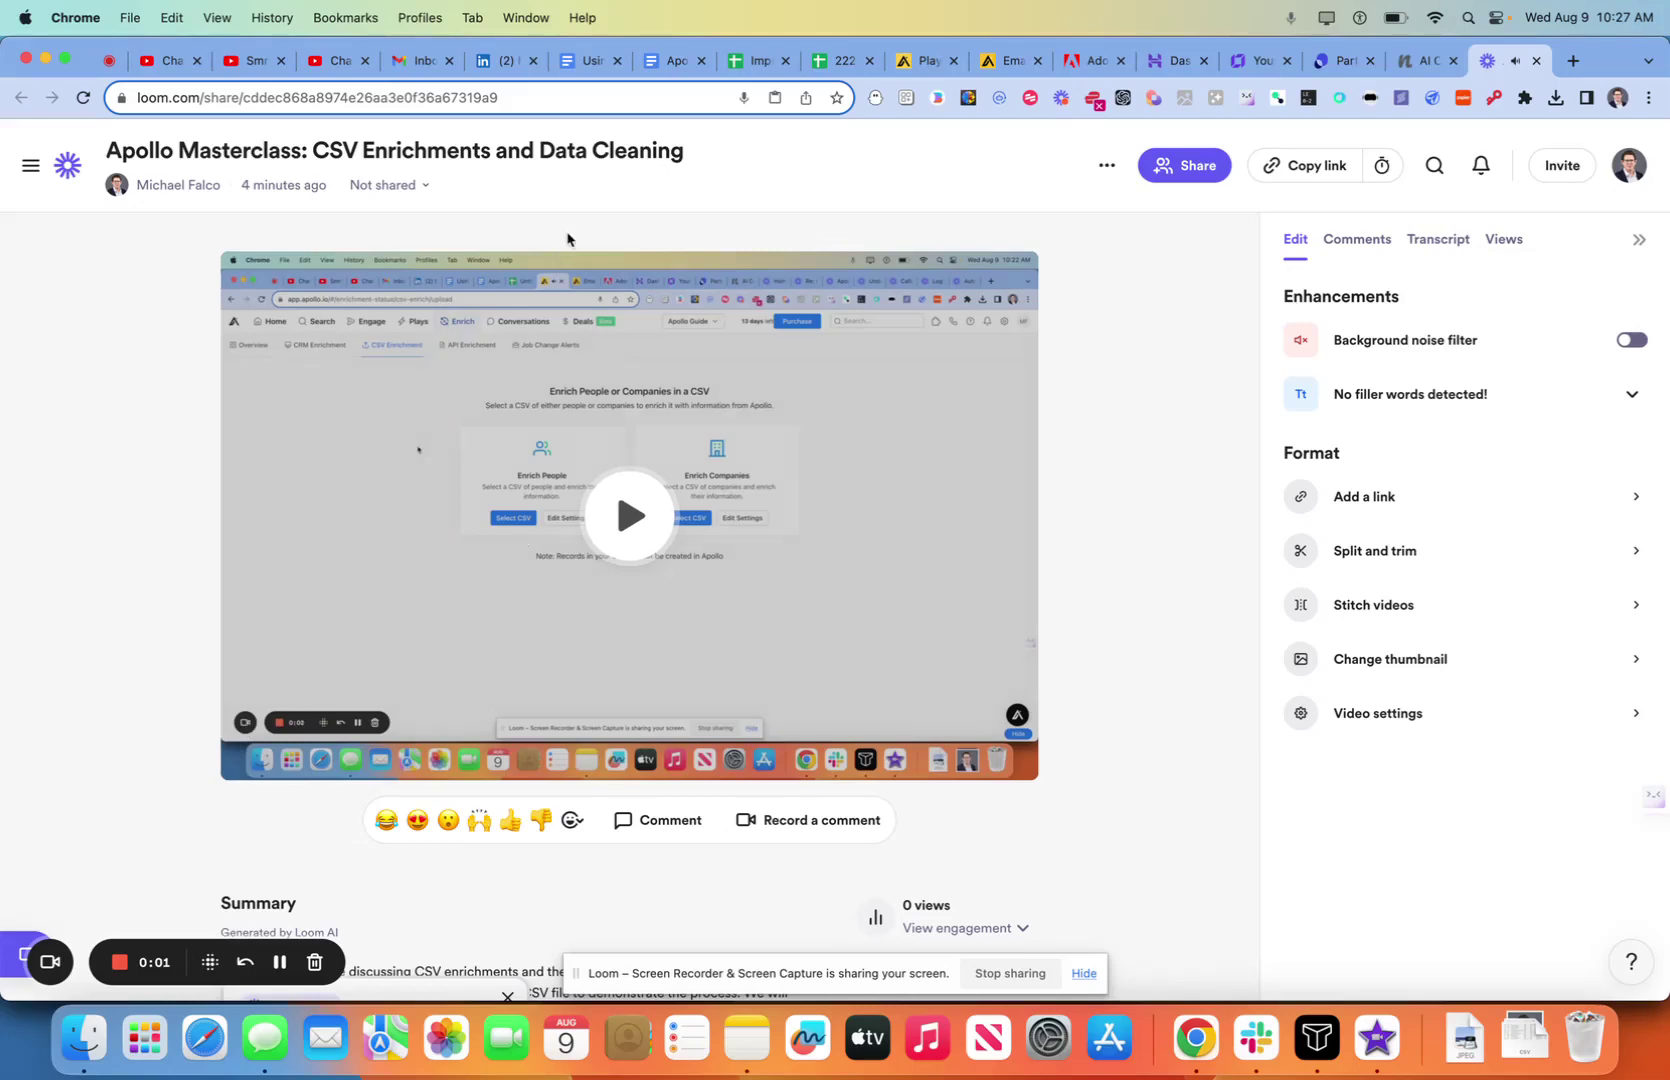
# Step: Switch to the Apollo browser tab and go to the Engage section
pyautogui.click(912, 63)
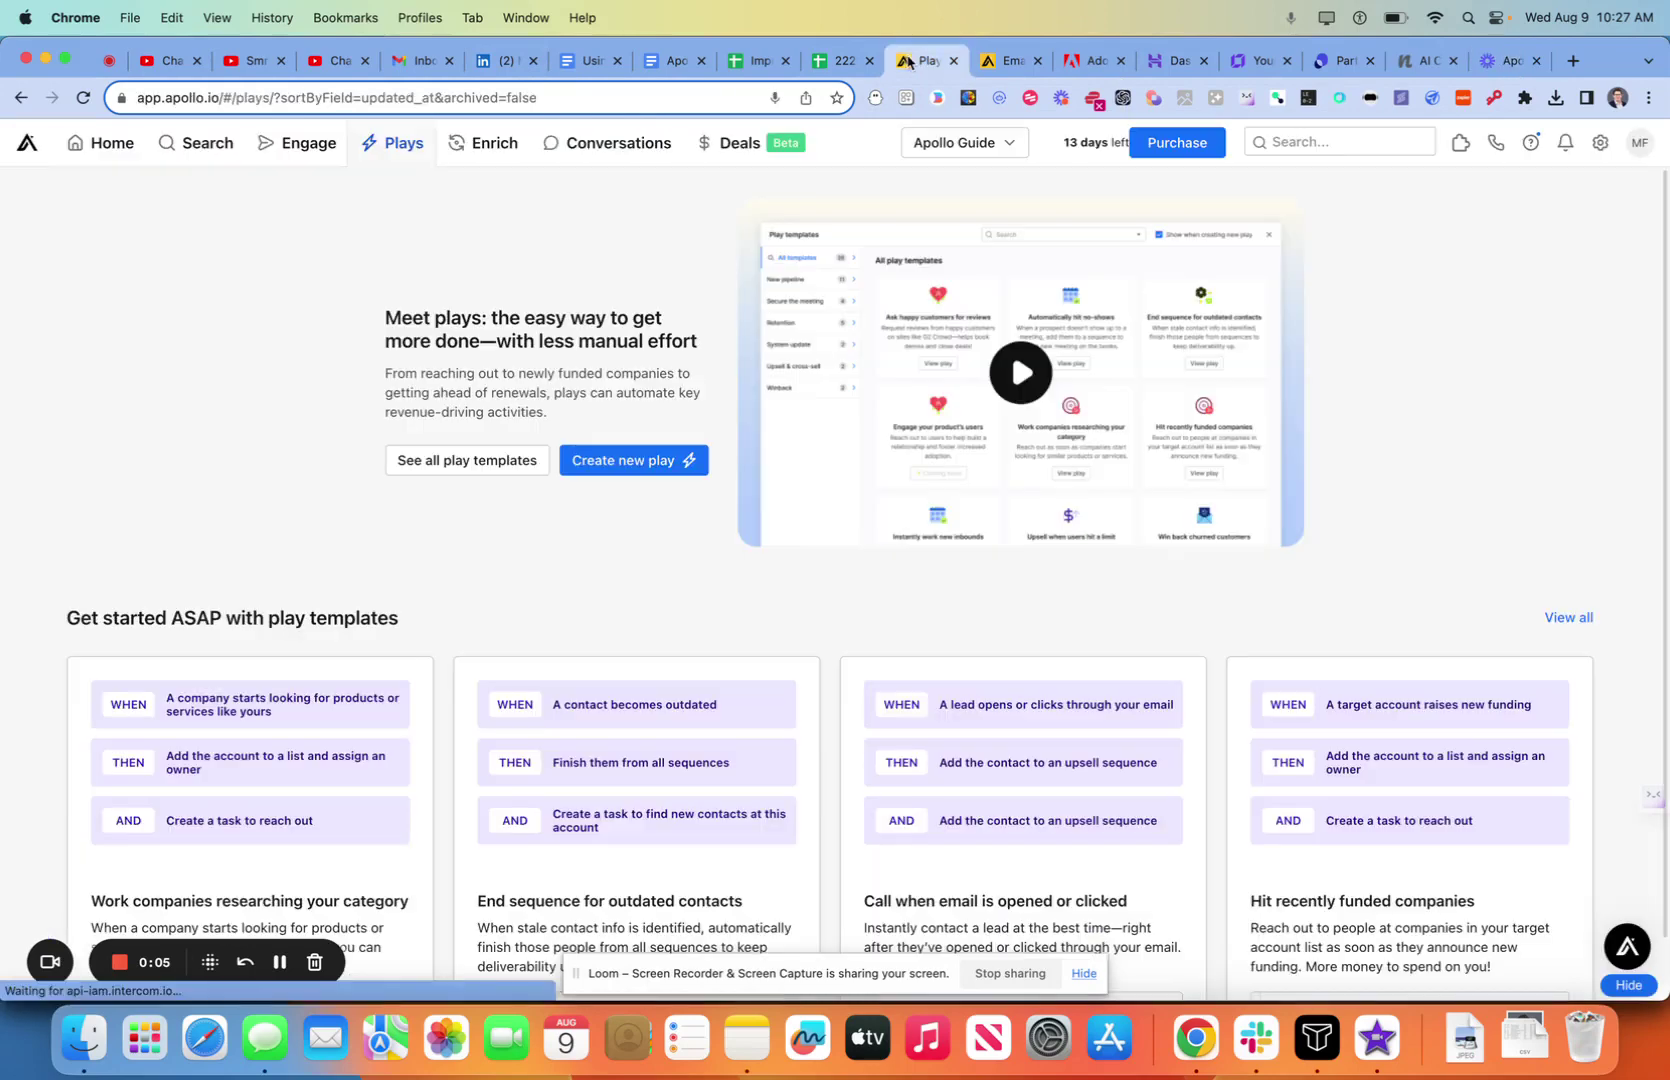
pyautogui.click(279, 172)
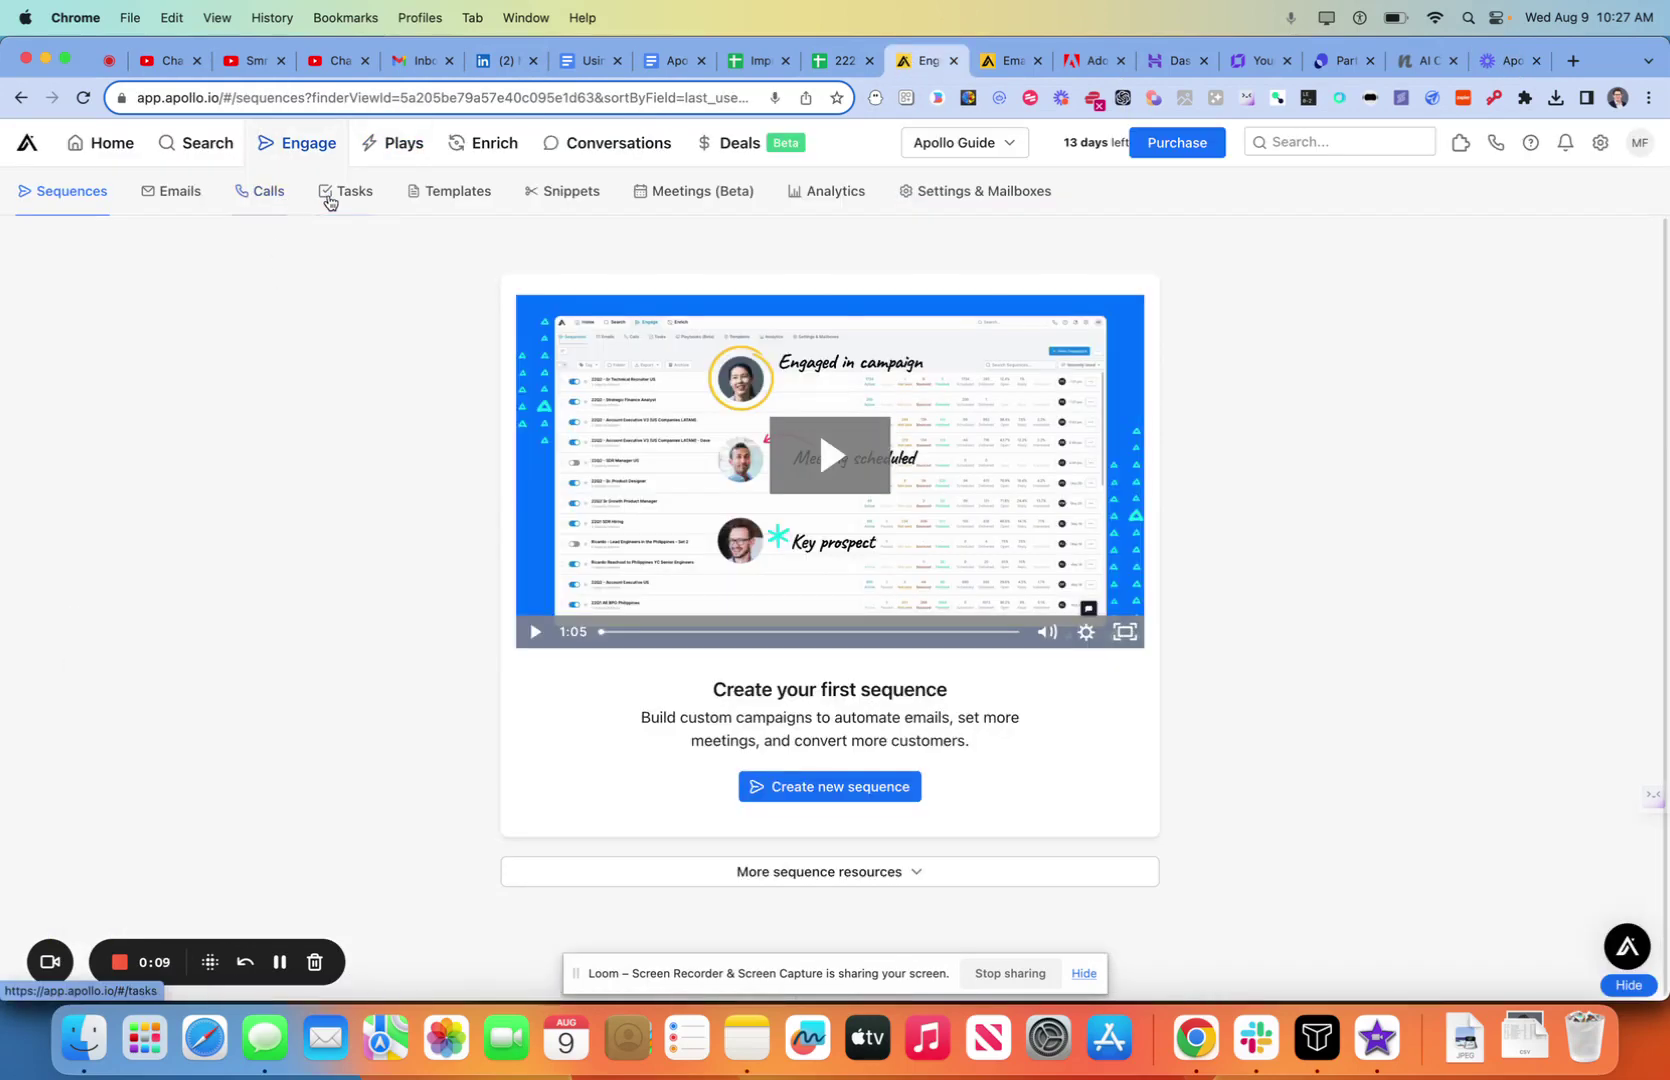
# Step: Show the Engage Tasks list, which has 0 tasks
pyautogui.click(330, 200)
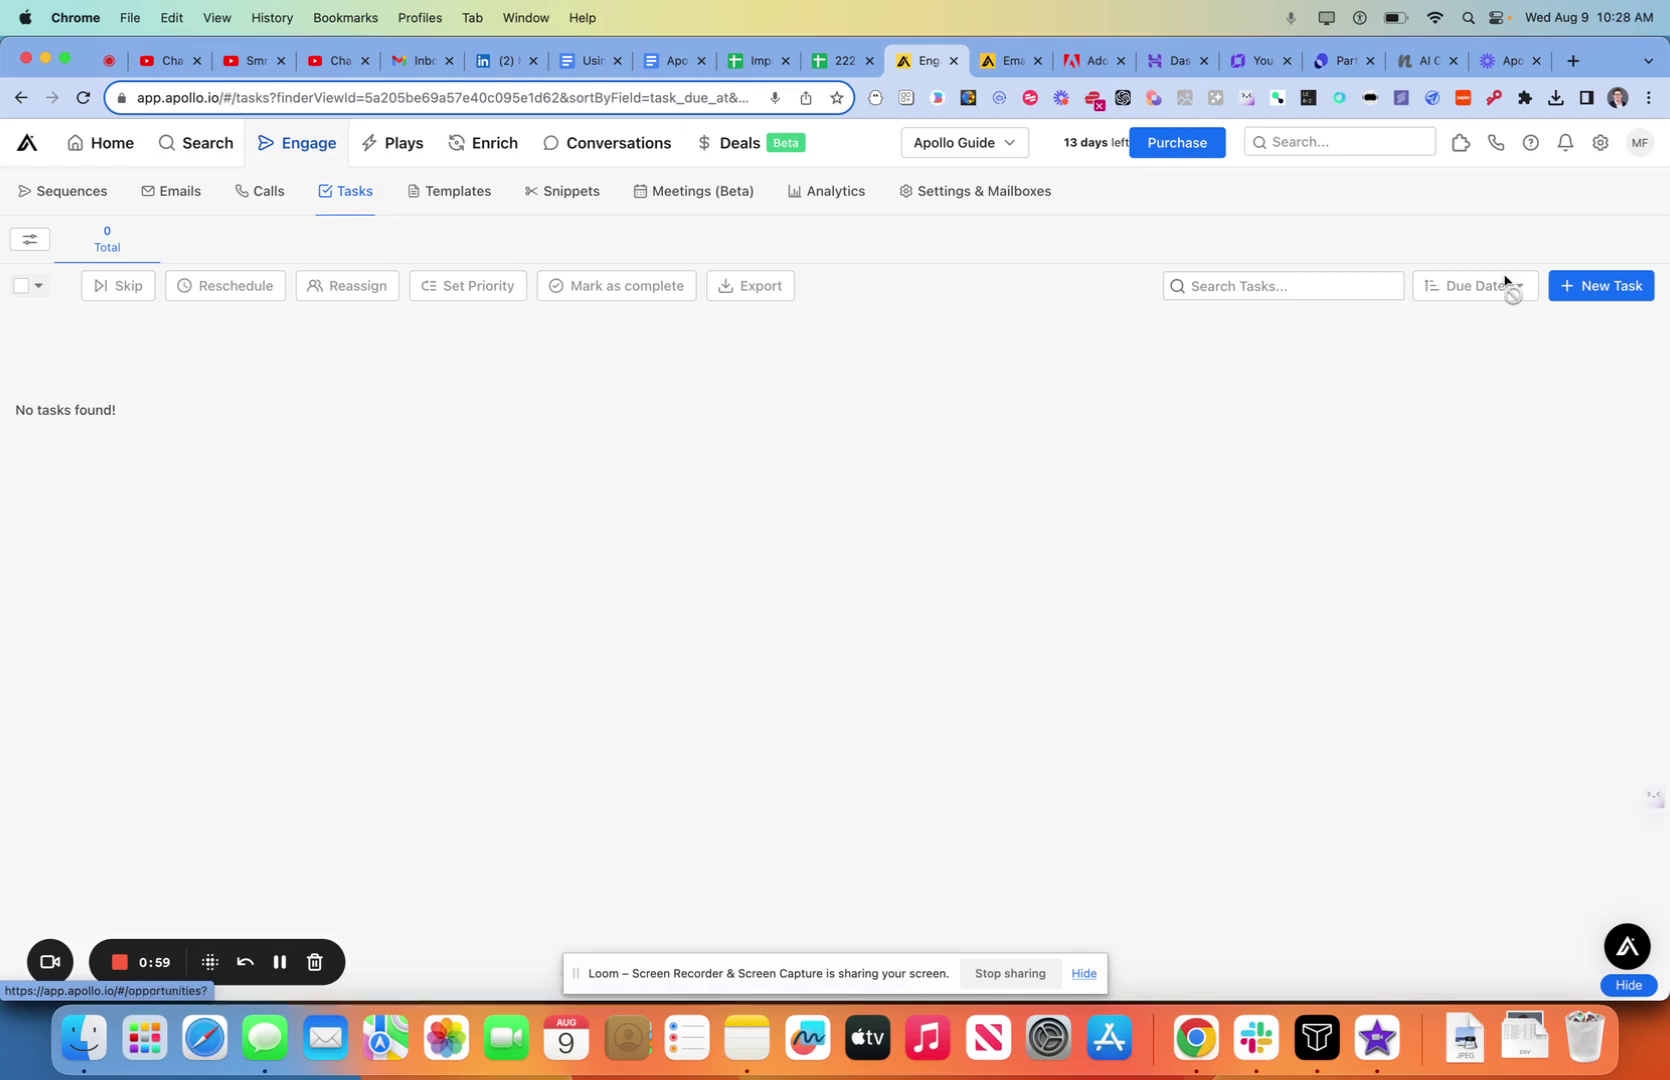
# Step: Add the Pavilion associate as the new task's contact, leaving the task type as Call
pyautogui.click(1554, 287)
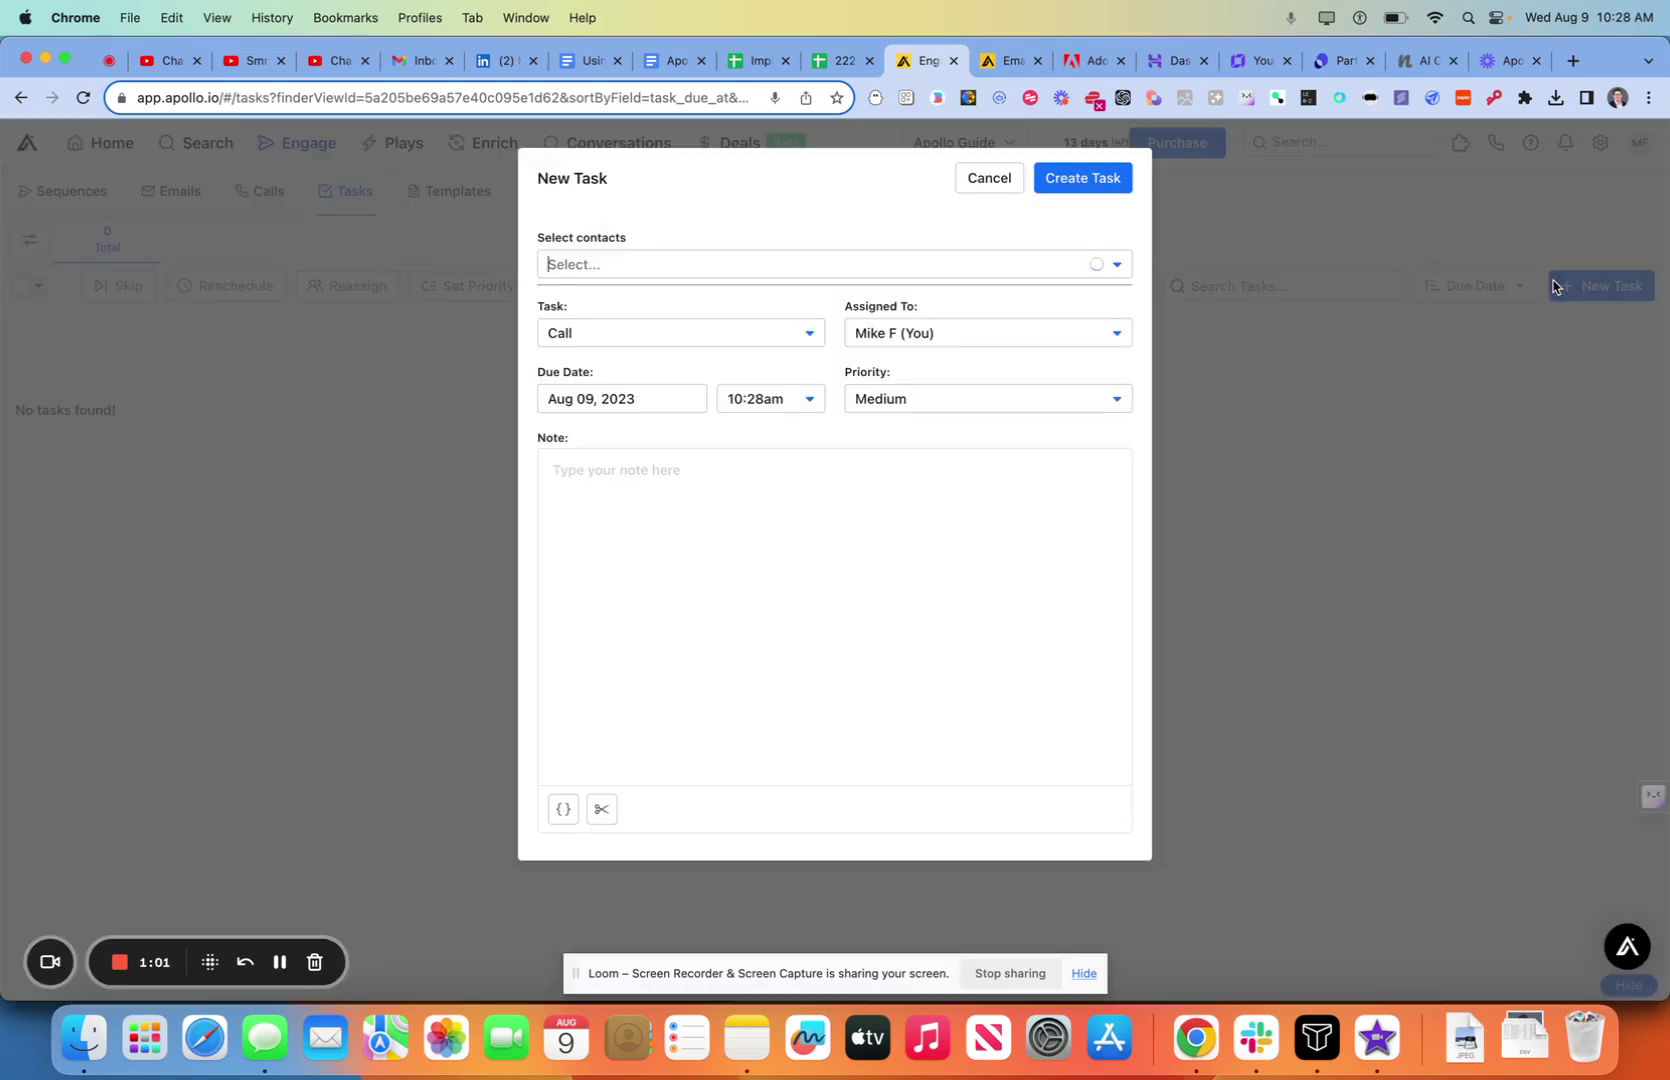
pyautogui.click(781, 270)
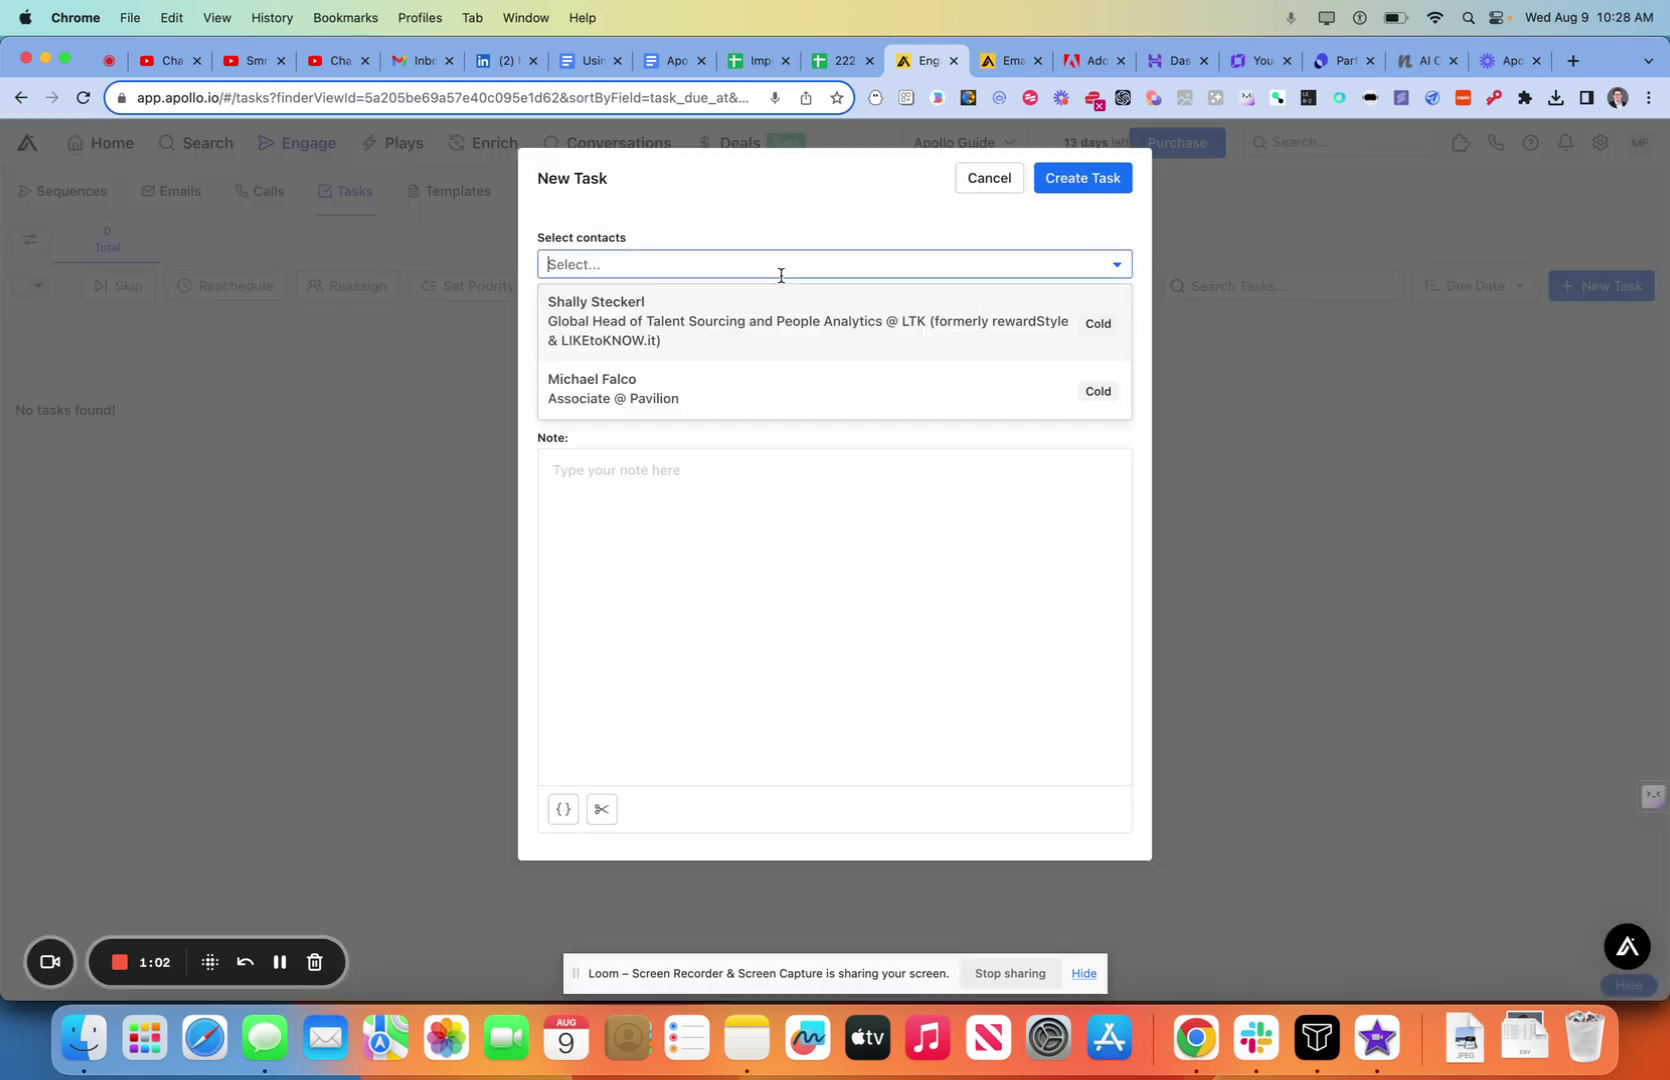
pyautogui.click(796, 385)
pyautogui.click(694, 368)
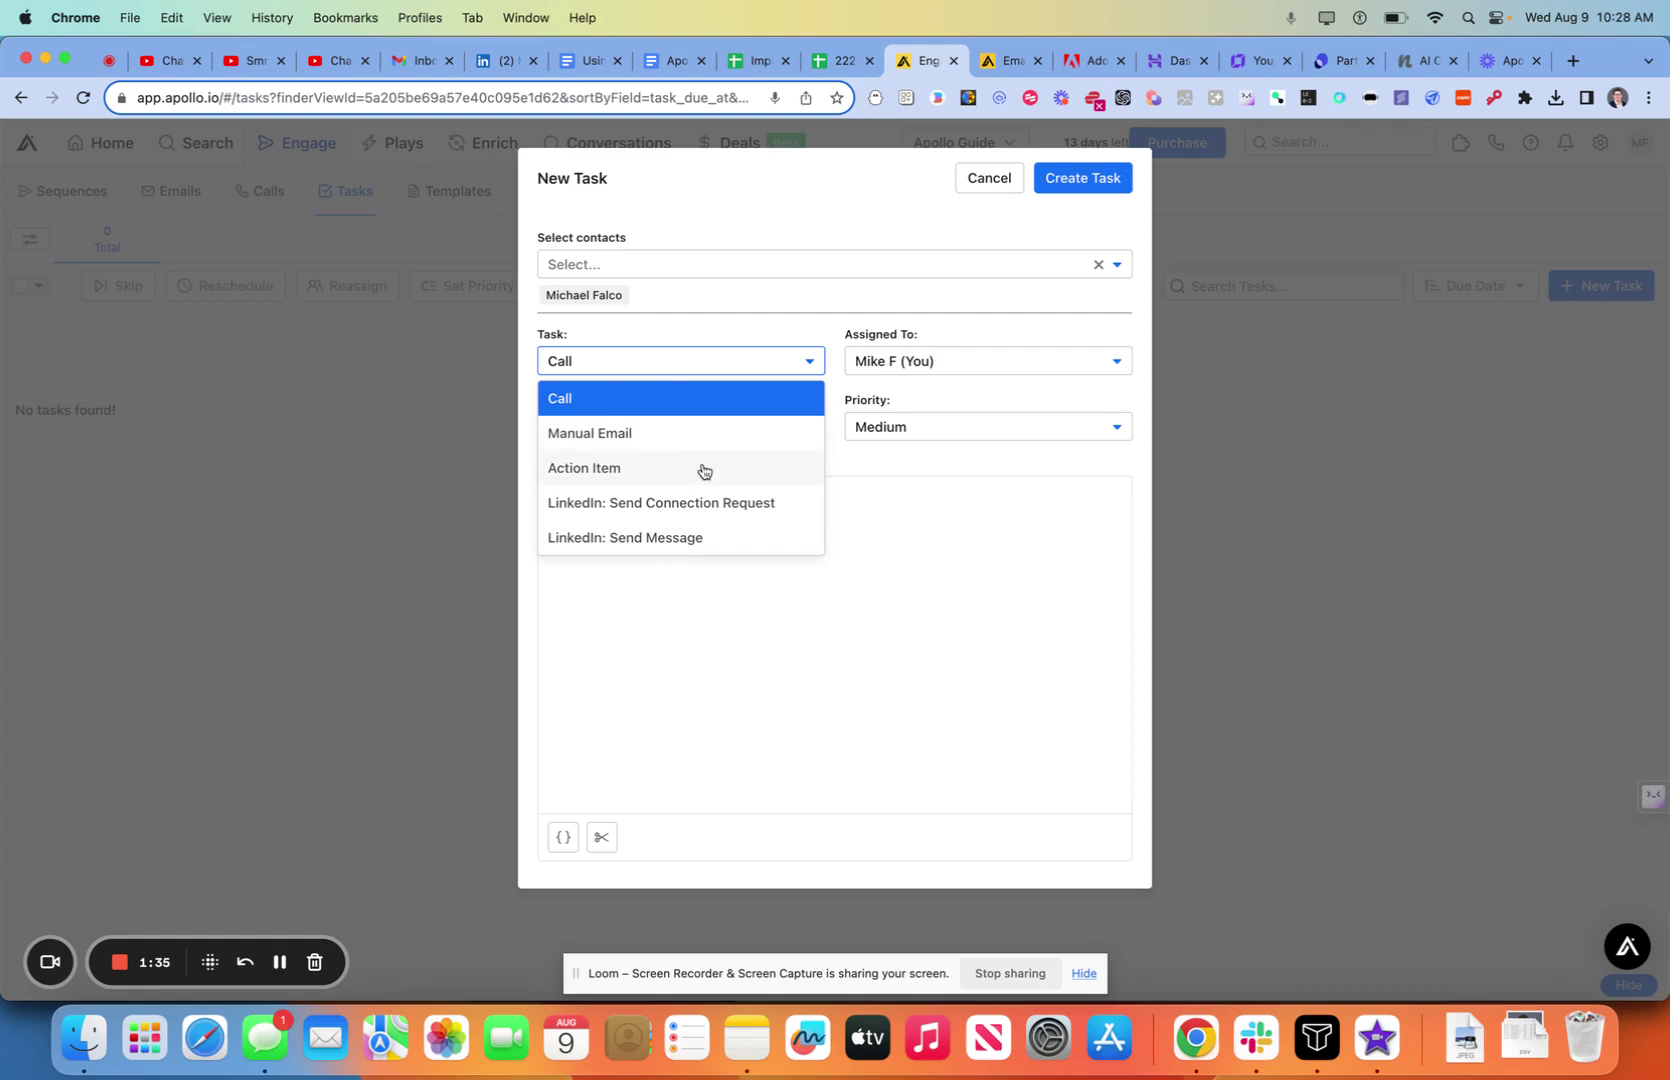
pyautogui.click(876, 618)
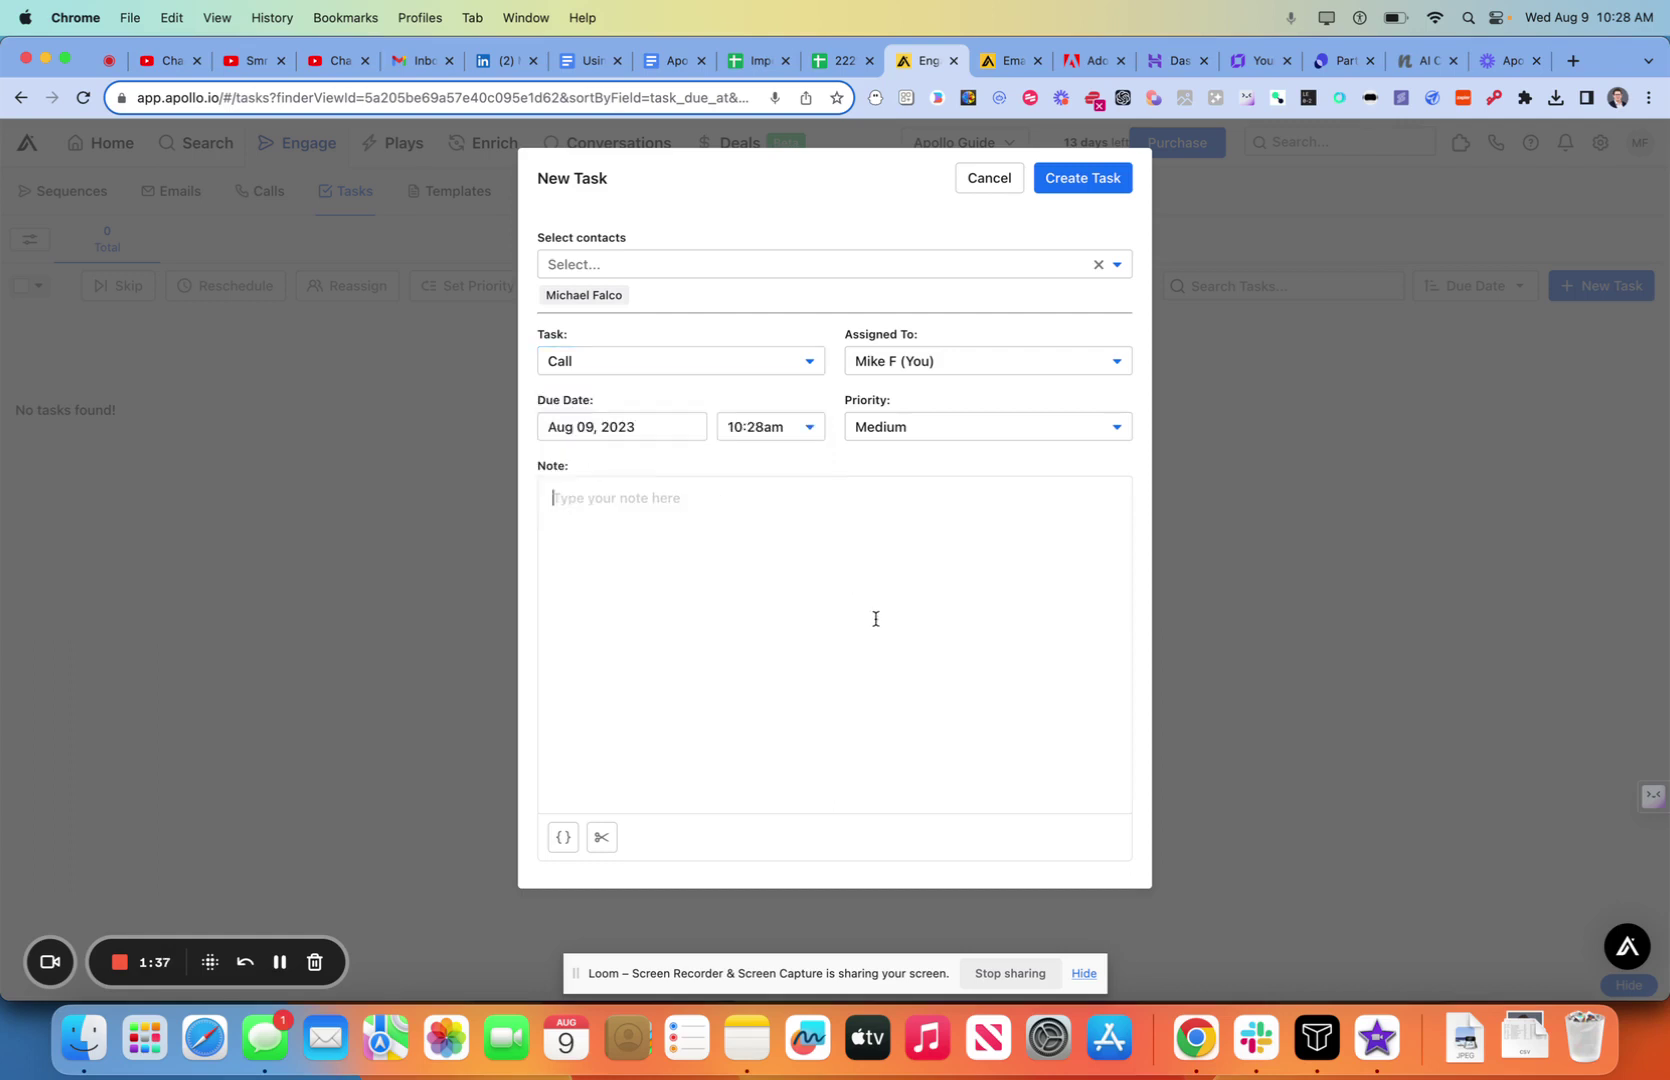
pyautogui.click(921, 363)
pyautogui.click(1040, 334)
pyautogui.click(1055, 361)
pyautogui.click(1018, 347)
pyautogui.click(995, 430)
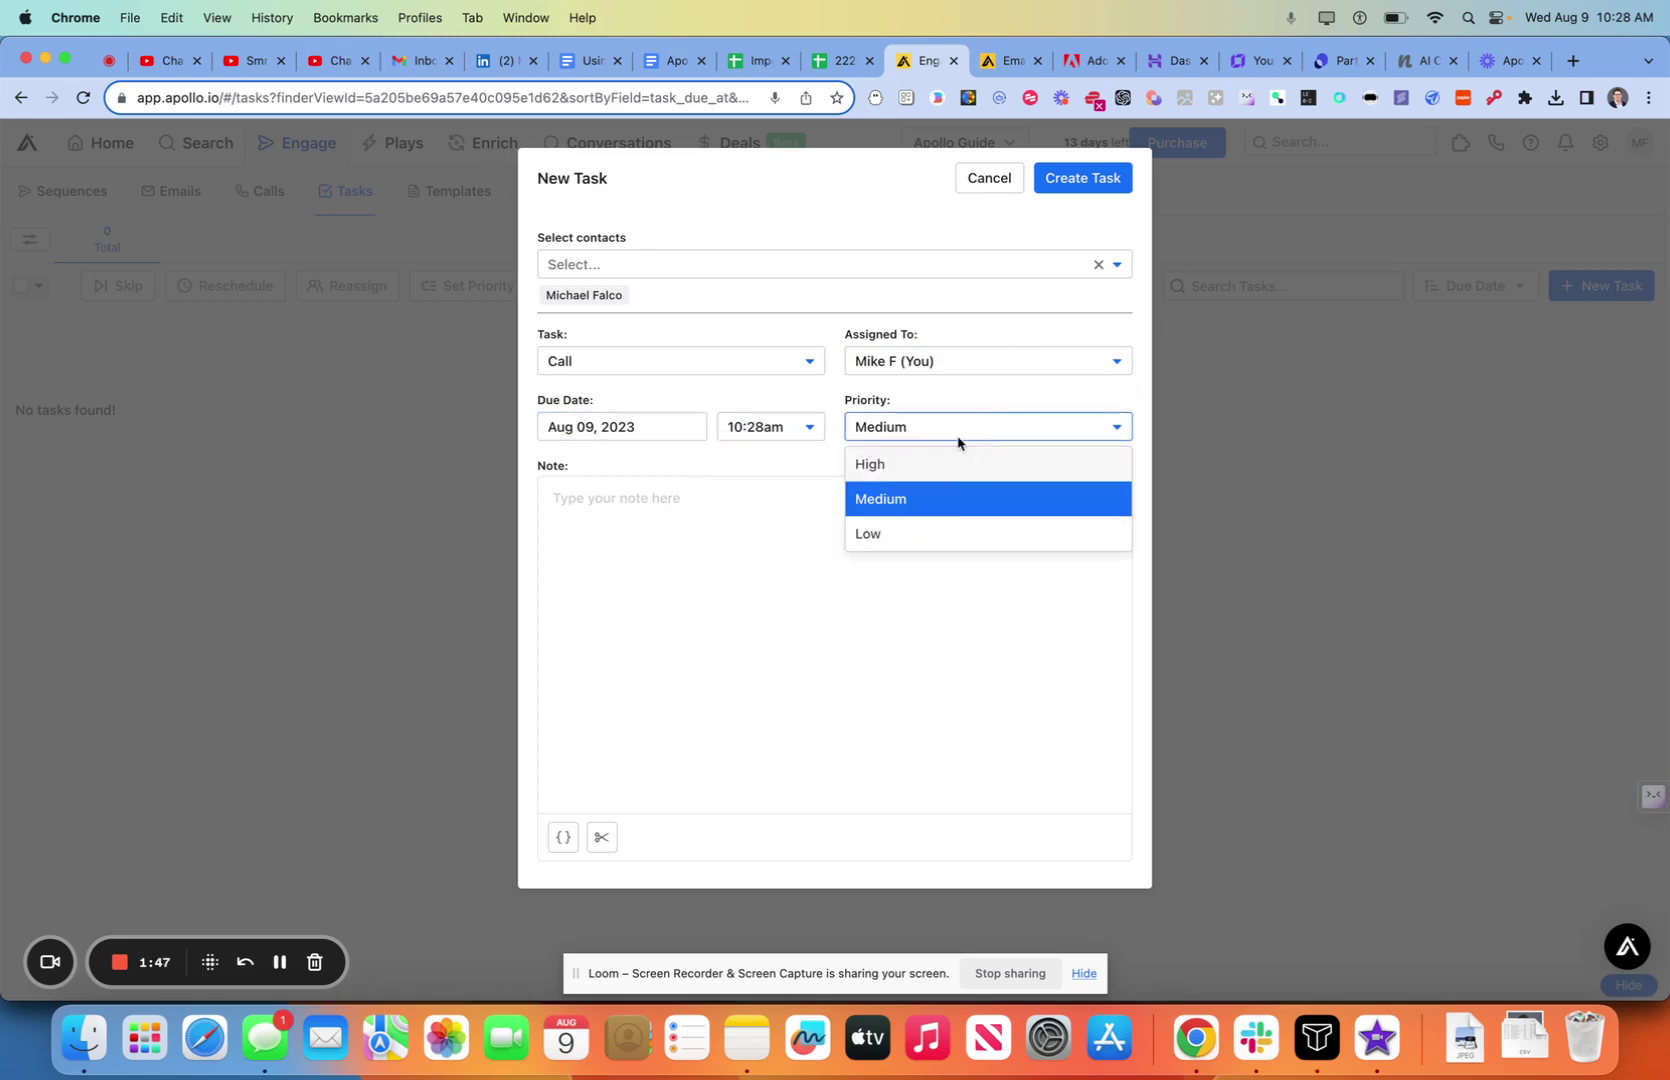
pyautogui.click(984, 408)
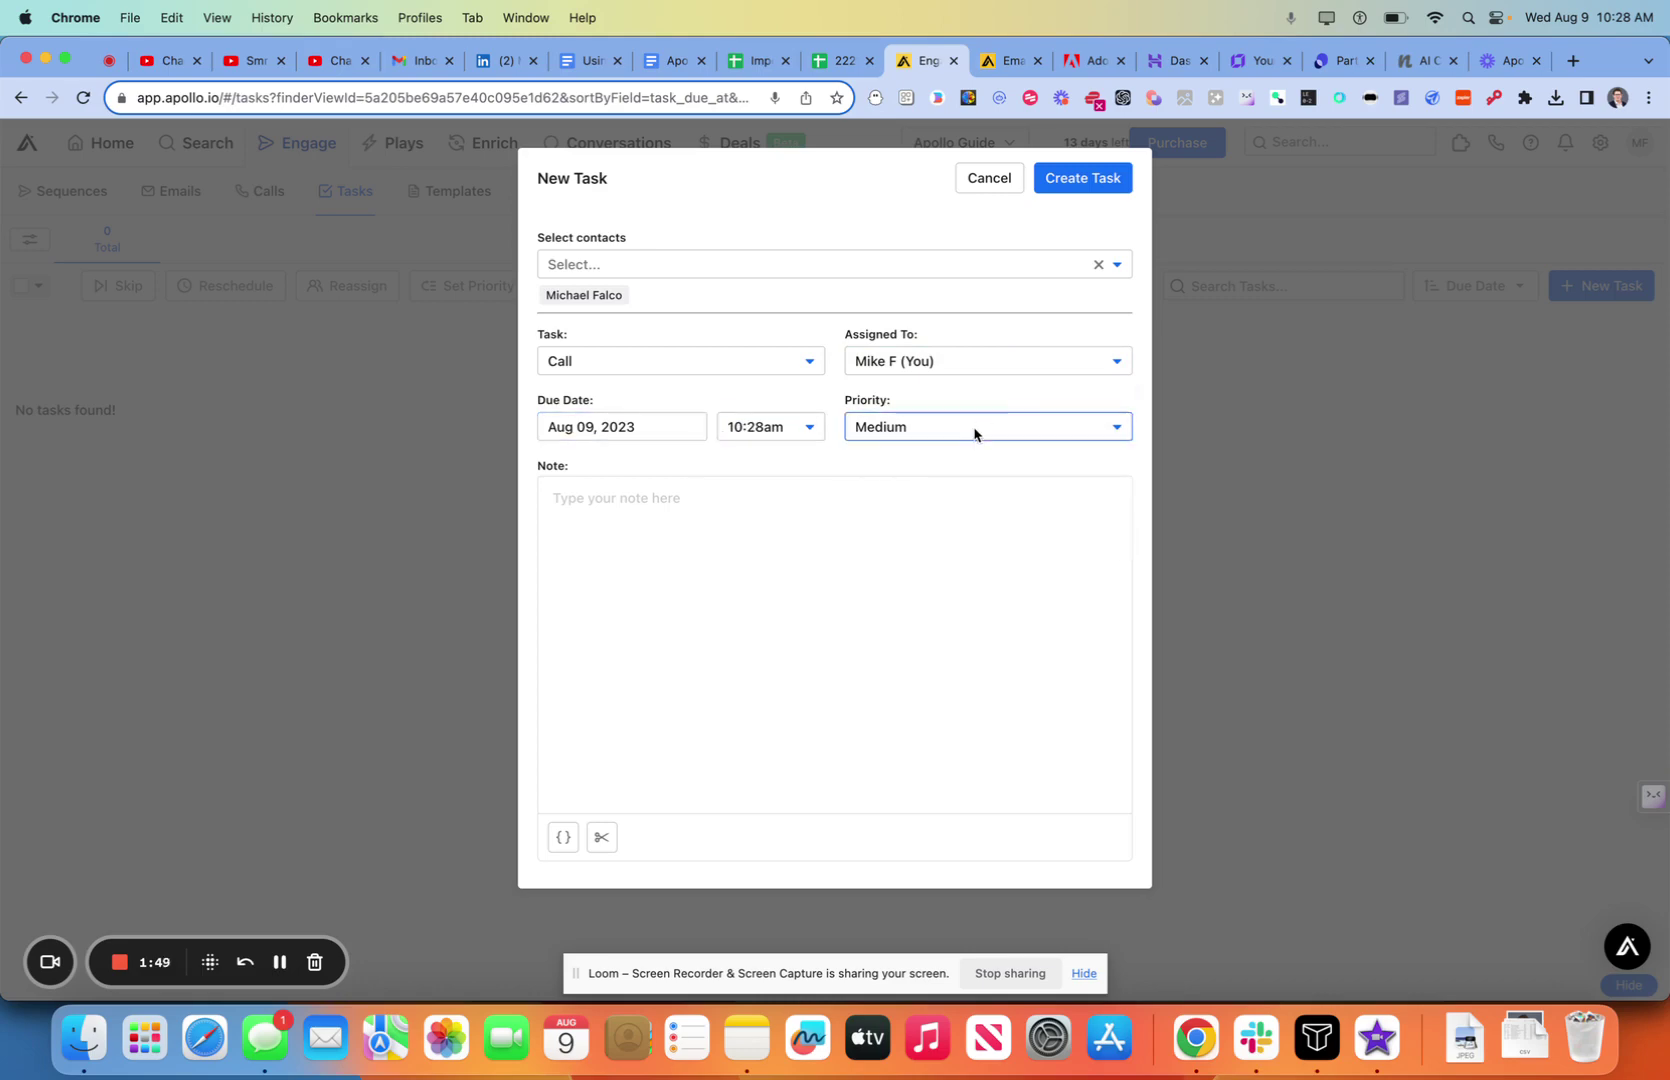
pyautogui.click(974, 433)
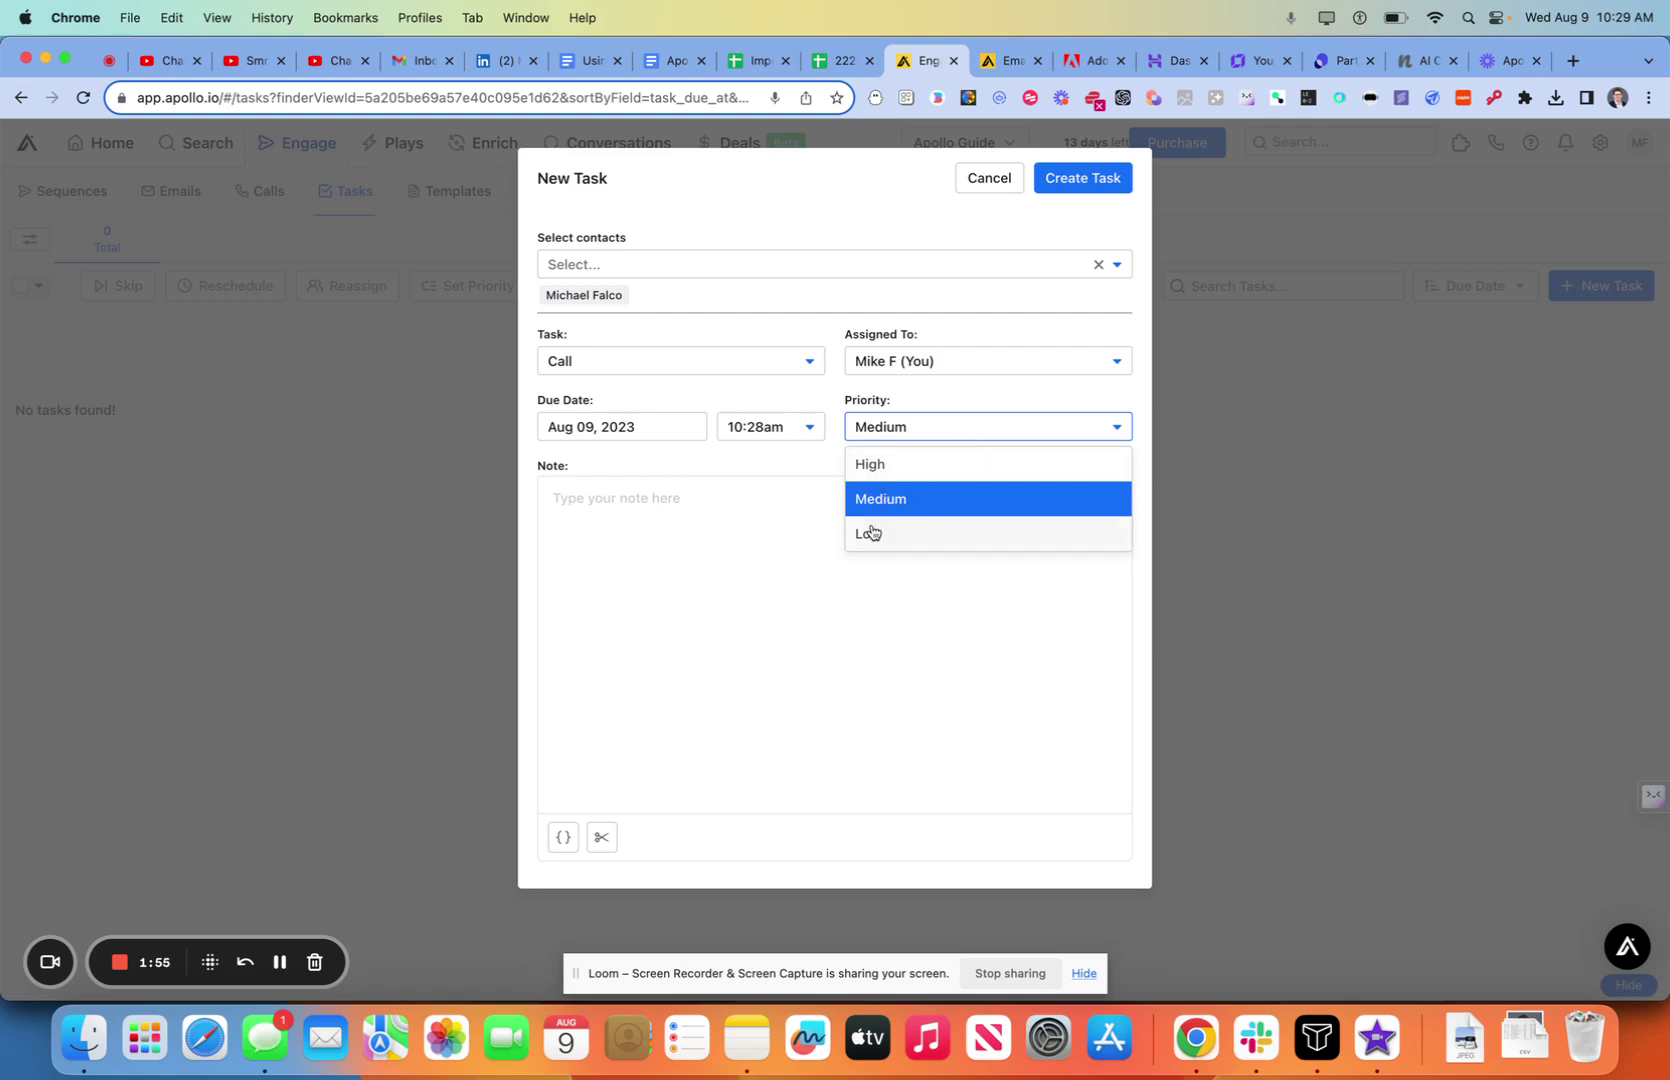
pyautogui.click(783, 533)
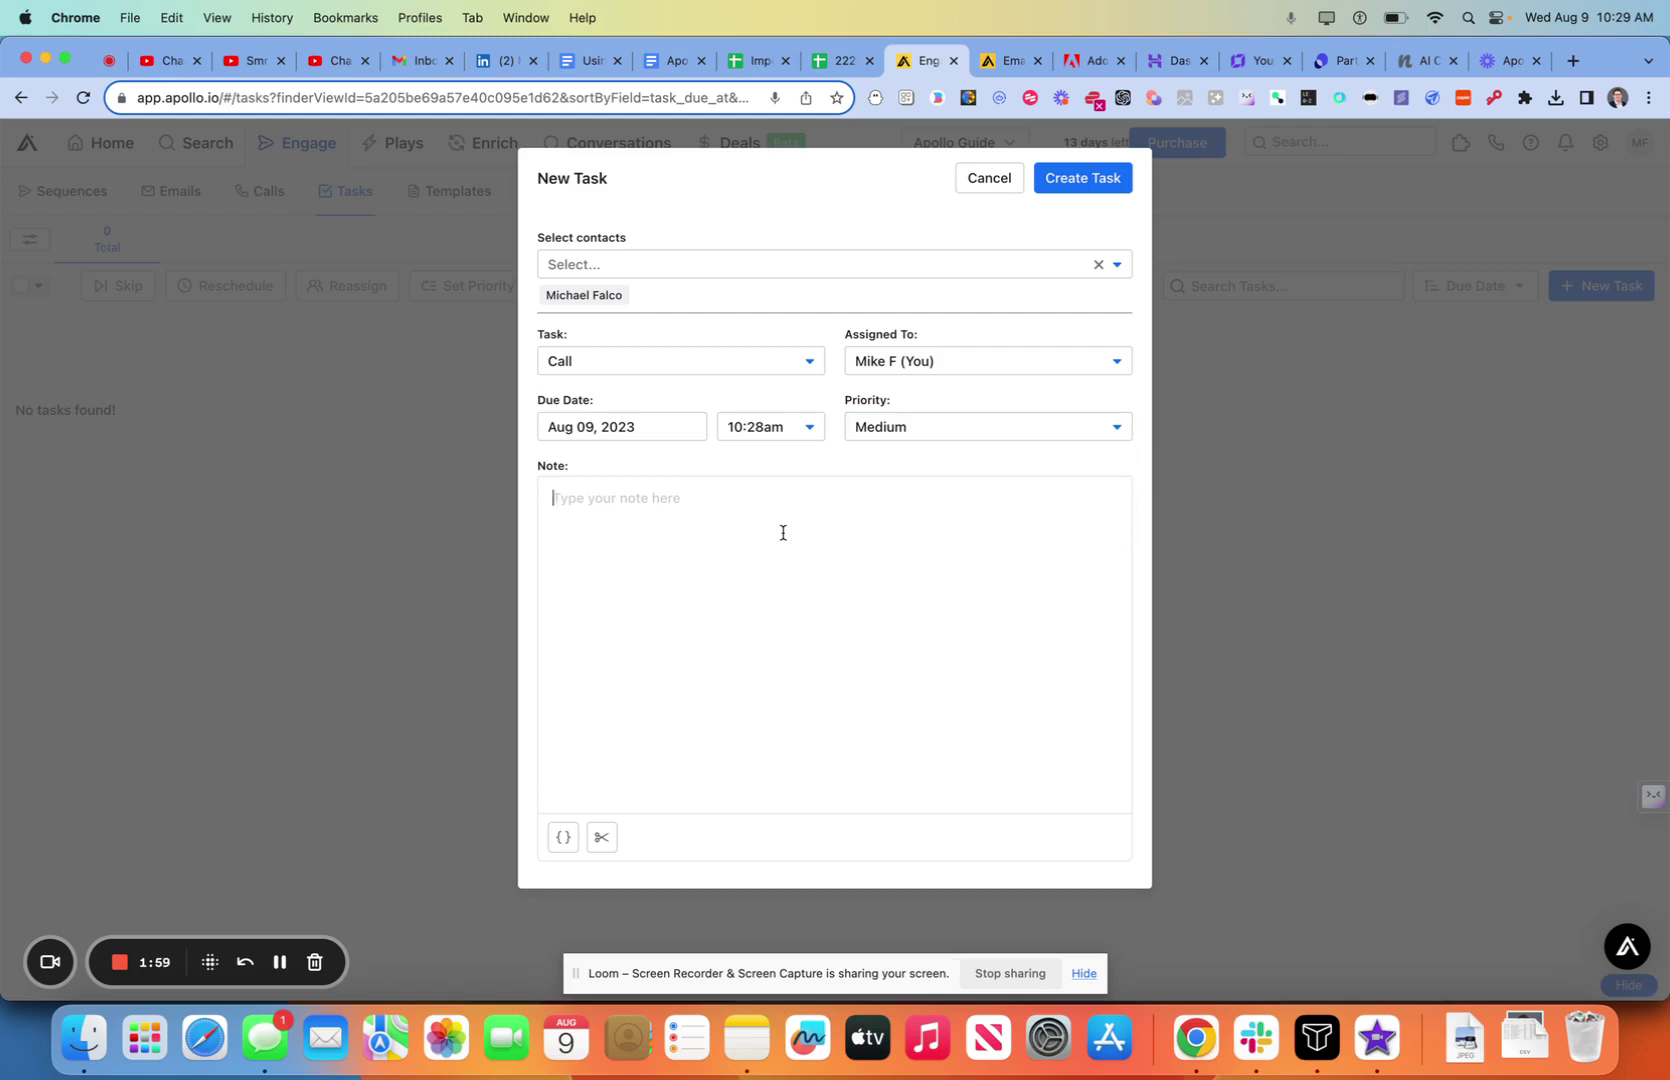
# Step: Make it a LinkedIn: Send Message task starting with 'Hey {first_name},'
pyautogui.click(723, 356)
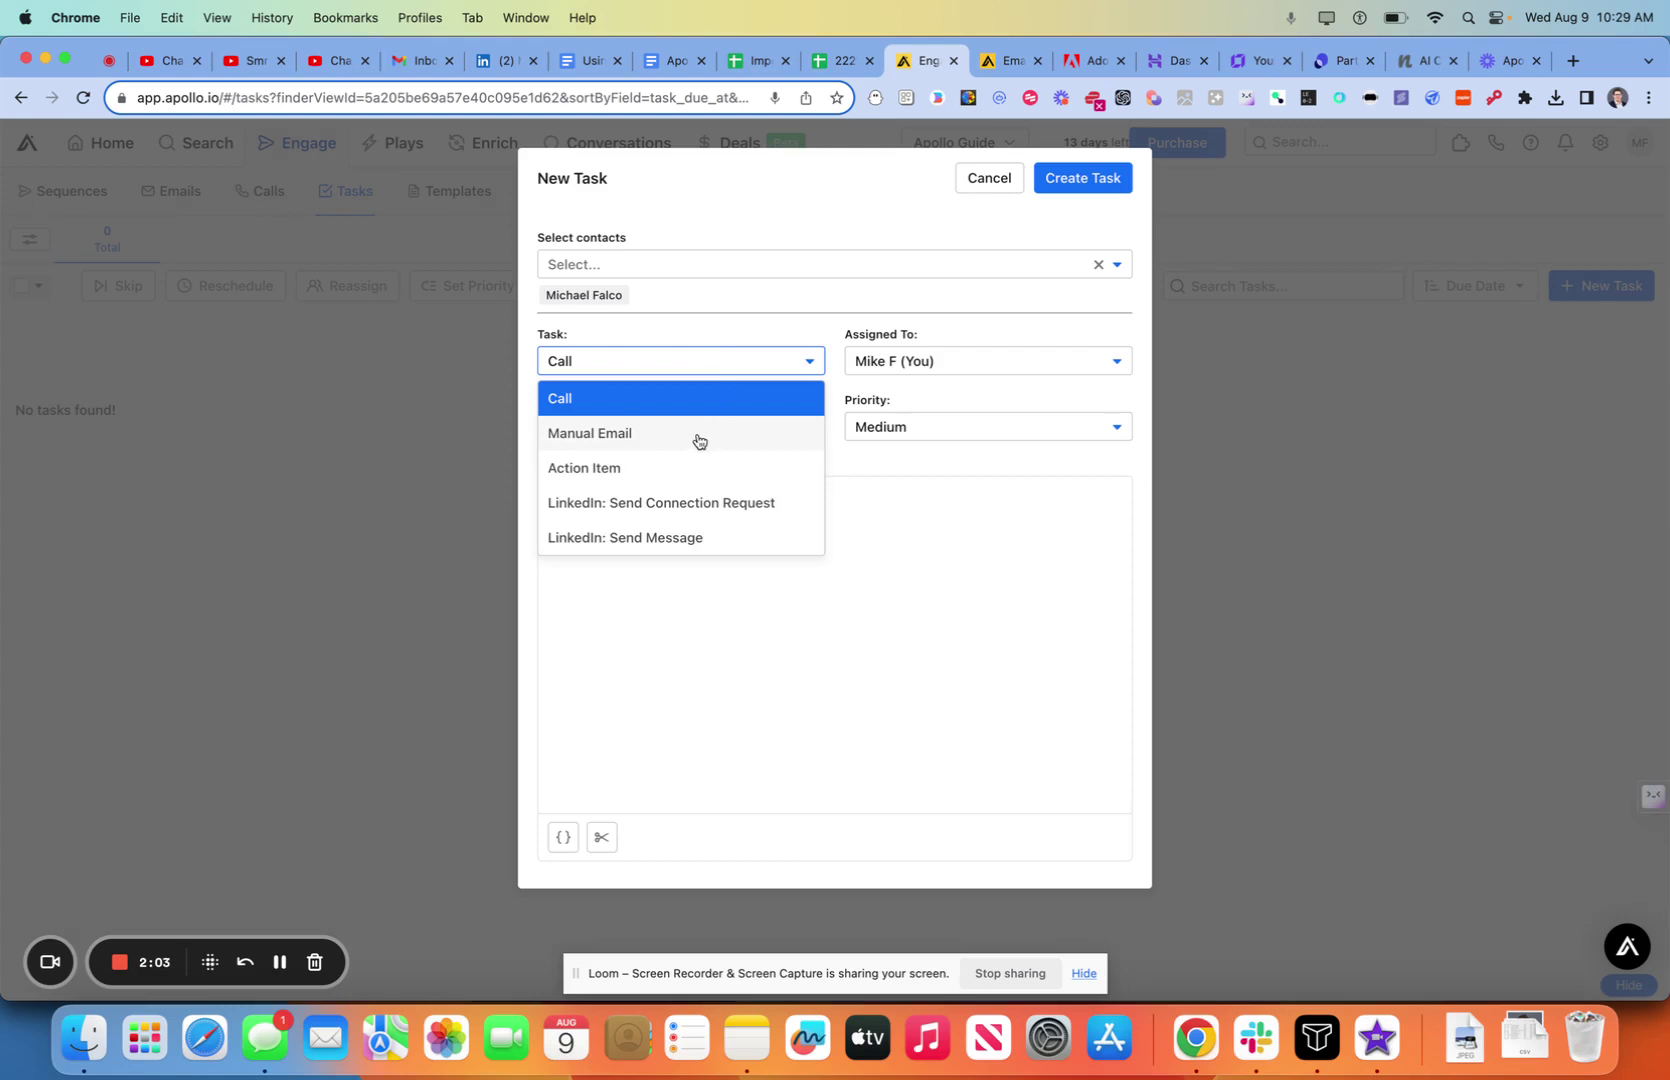
pyautogui.click(664, 540)
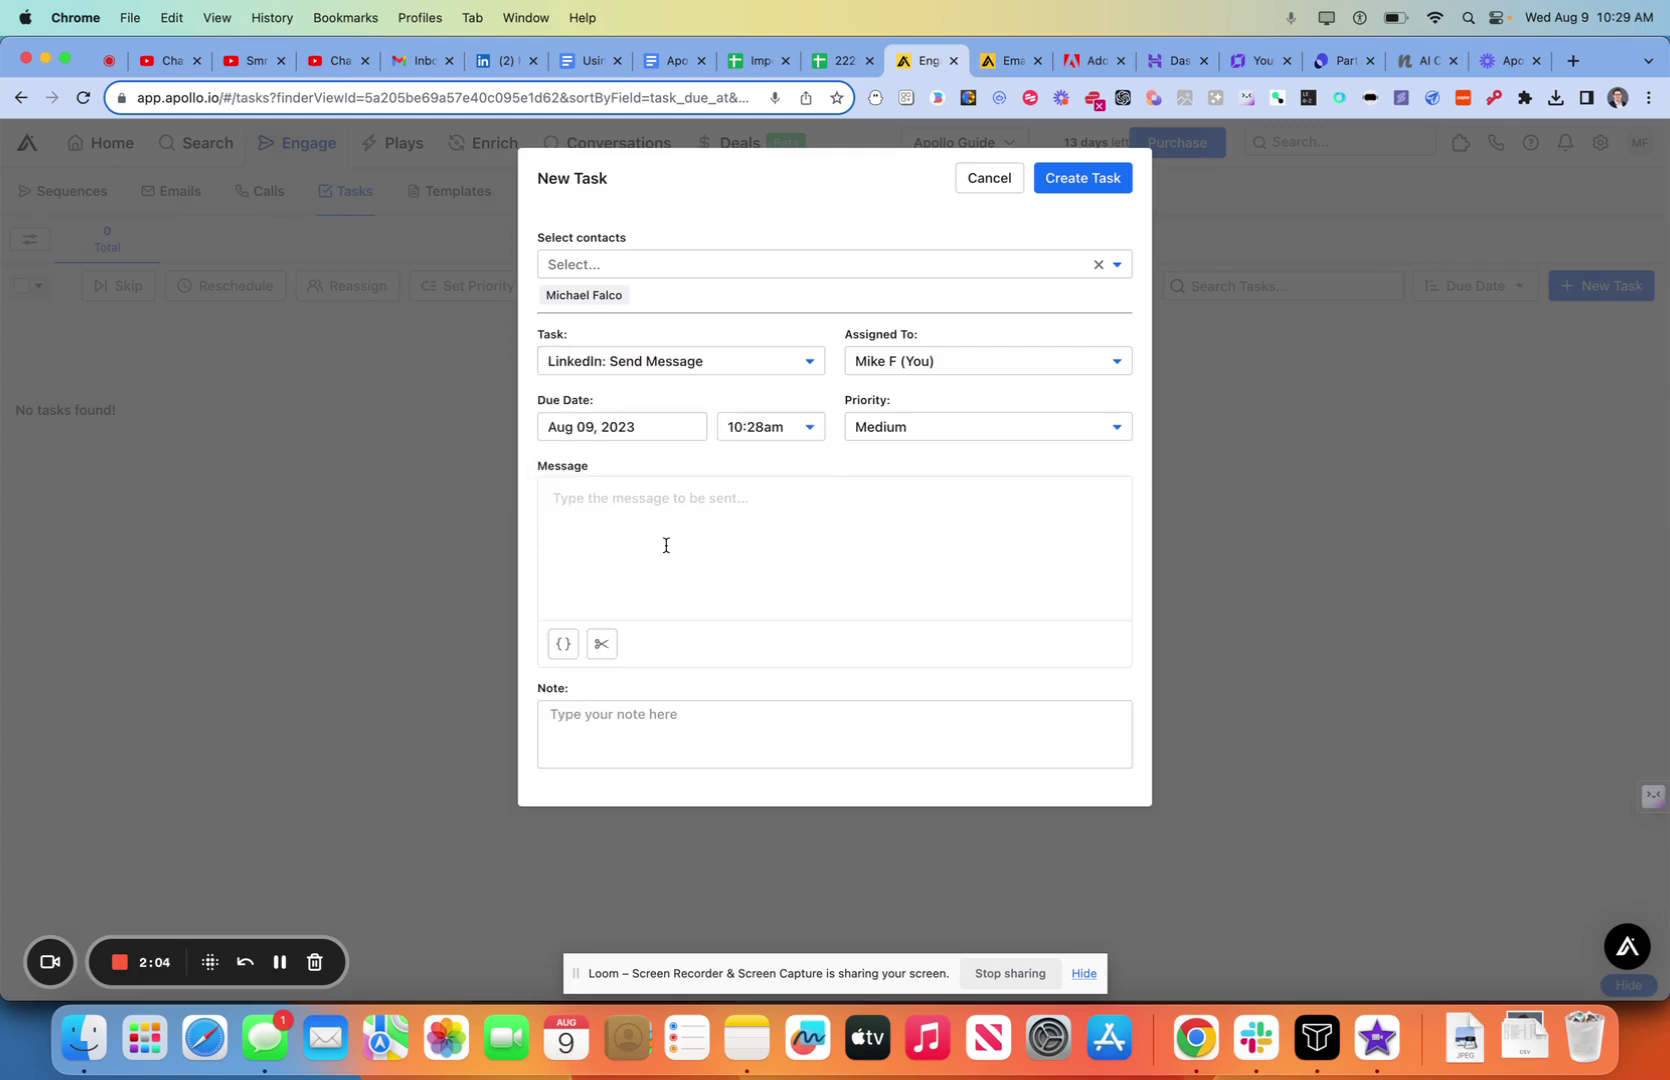
pyautogui.click(563, 525)
pyautogui.write('Hey')
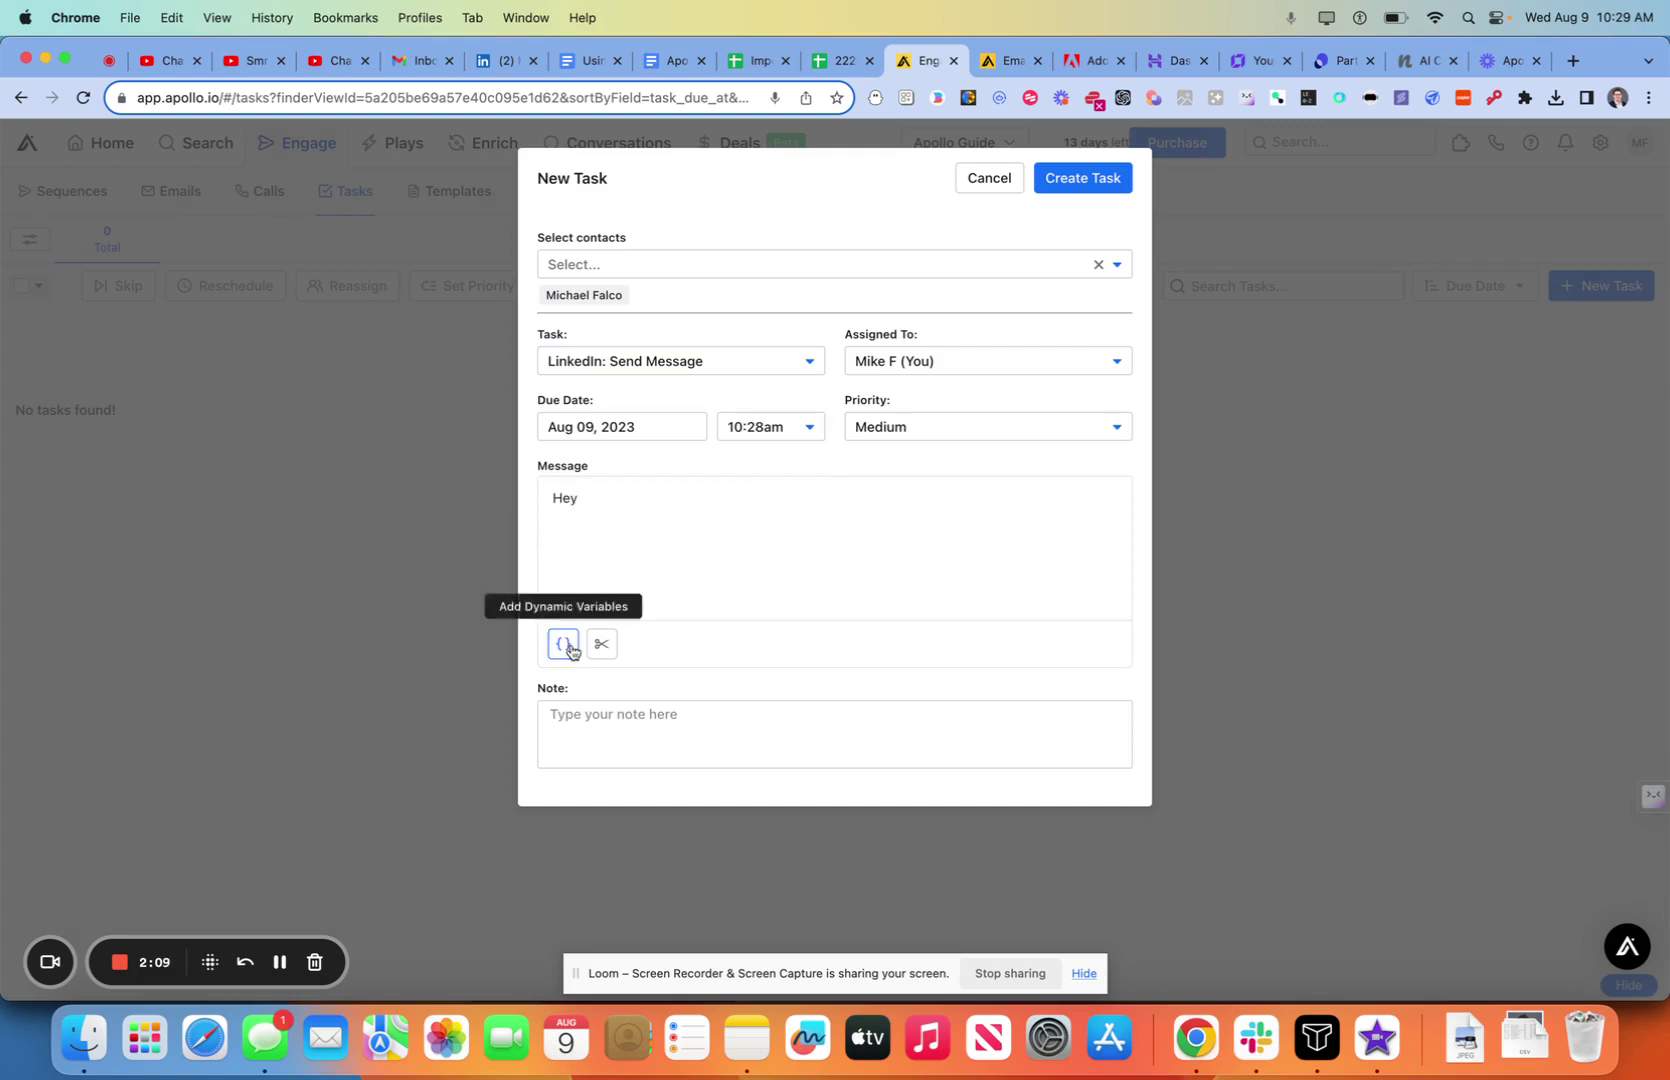
pyautogui.click(563, 643)
pyautogui.click(533, 372)
pyautogui.write(',')
pyautogui.press('Return')
pyautogui.press('Return')
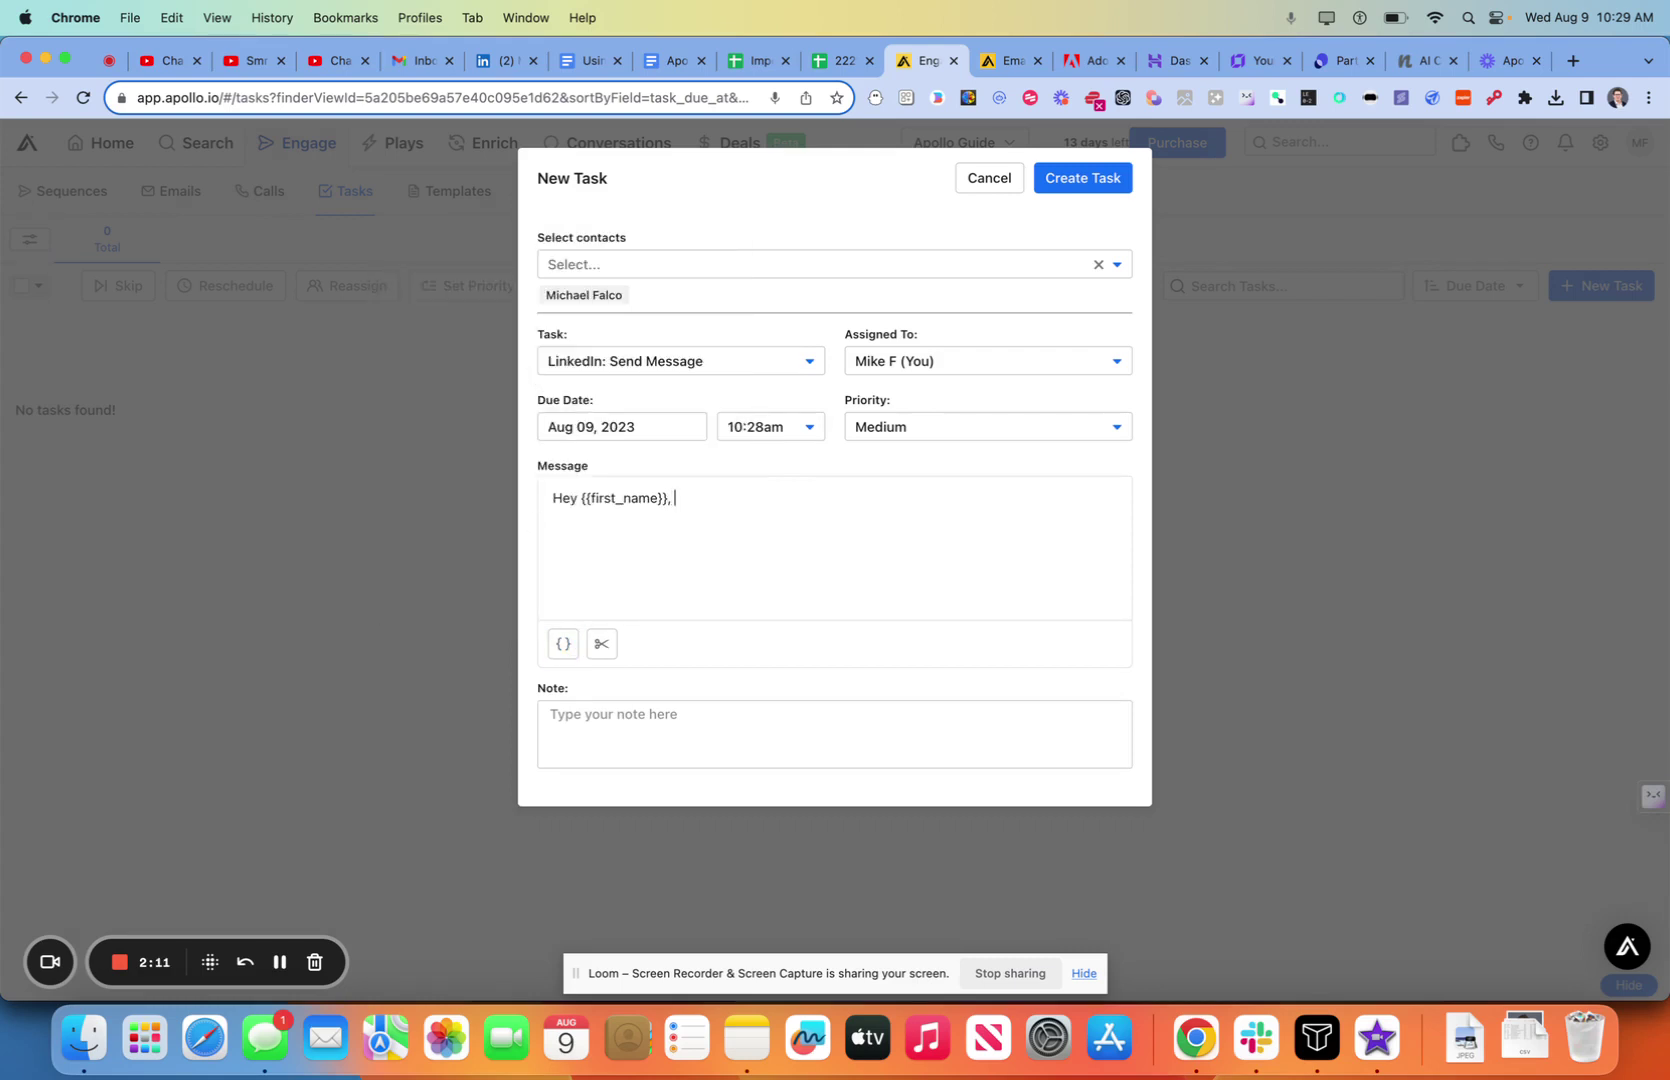
# Step: Add 'We spoke back in May - bout your xyz, wanted to see if you'd still like to reconnect.' and create the task
pyautogui.write('We spoke back ')
pyautogui.write('in May')
pyautogui.write(' - ')
pyautogui.write('bout your xyz')
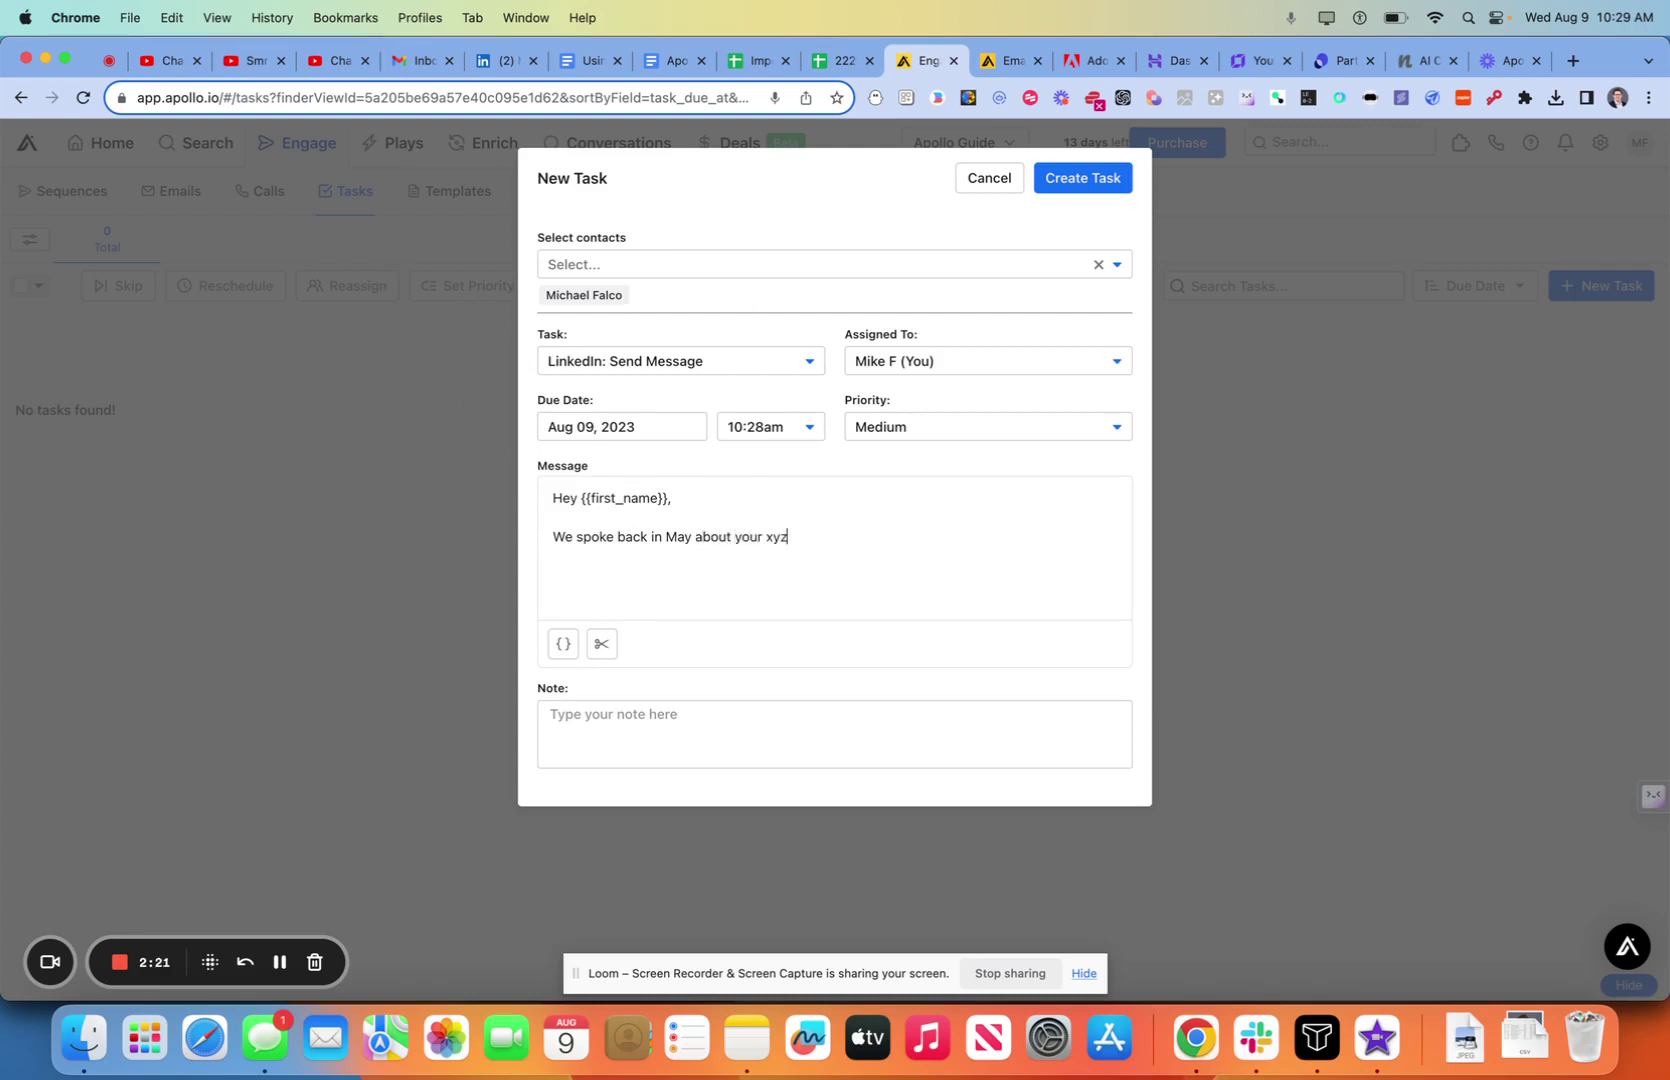
pyautogui.write(', wanted to swe')
pyautogui.press('BackSpace')
pyautogui.press('BackSpace')
pyautogui.write("ee if you'd still like to reconnect.")
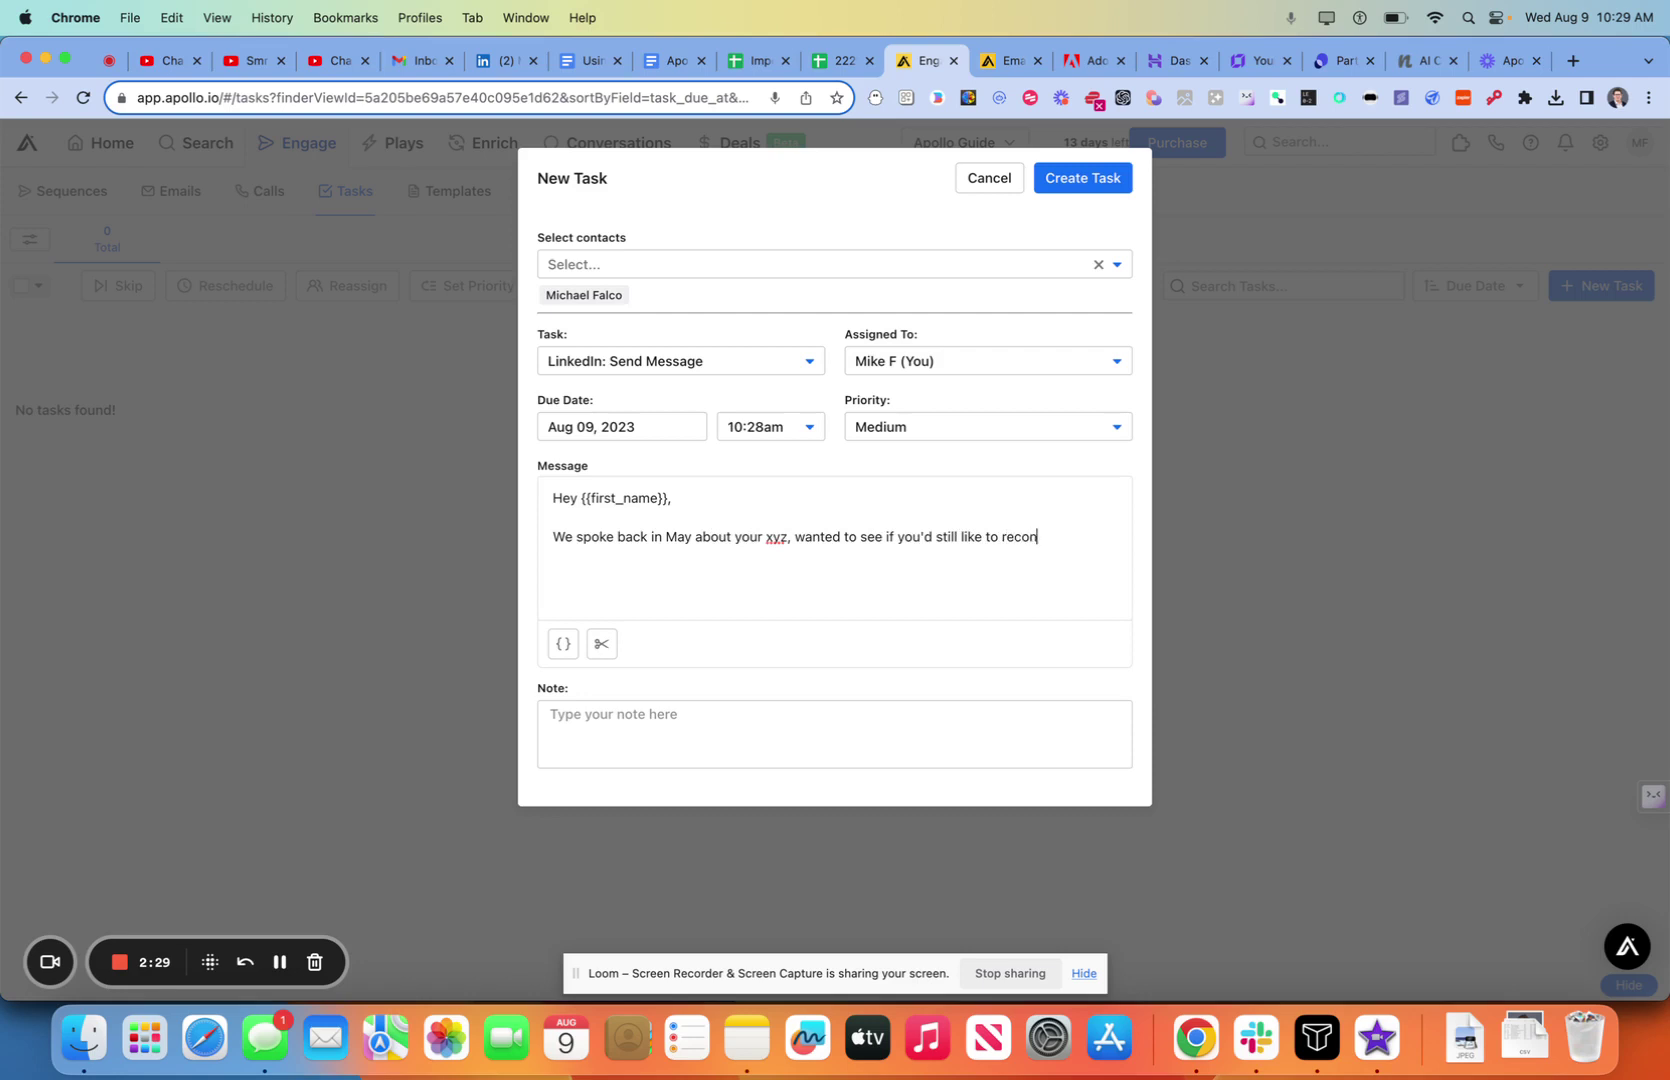
pyautogui.click(1052, 182)
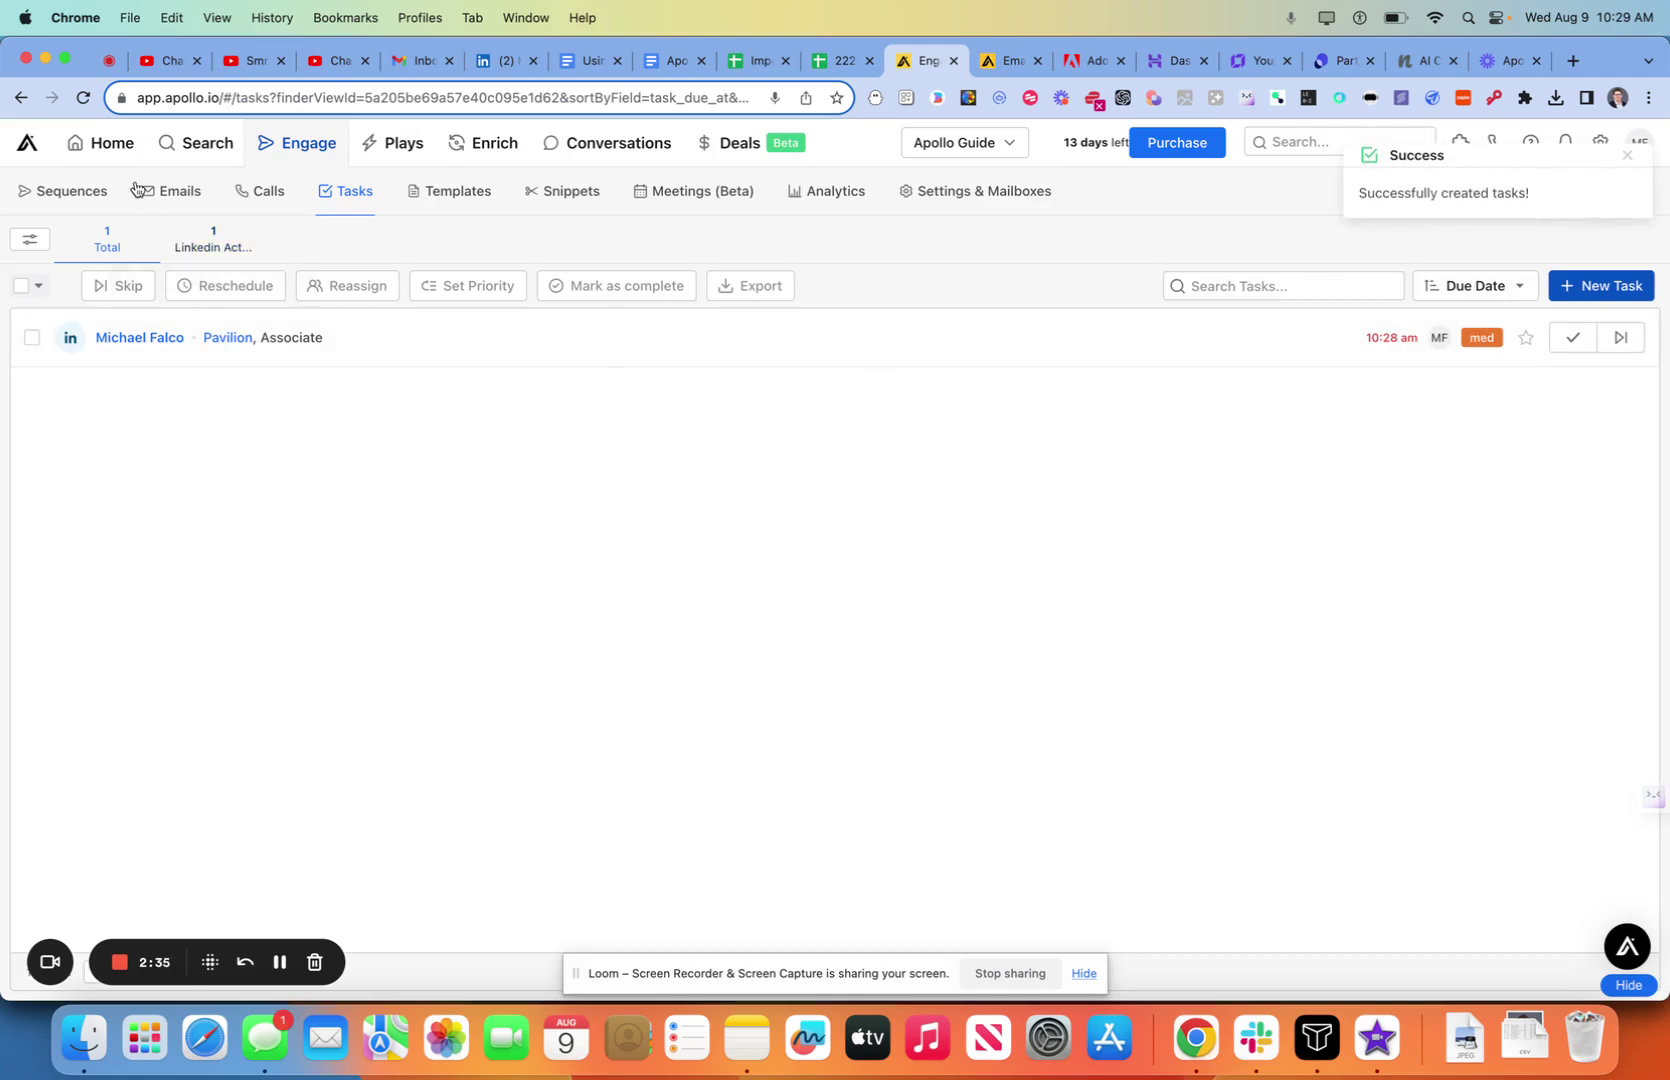
# Step: Go to the Home control center, whose Tasks chart shows 1 pending LinkedIn task
pyautogui.moveTo(100, 157)
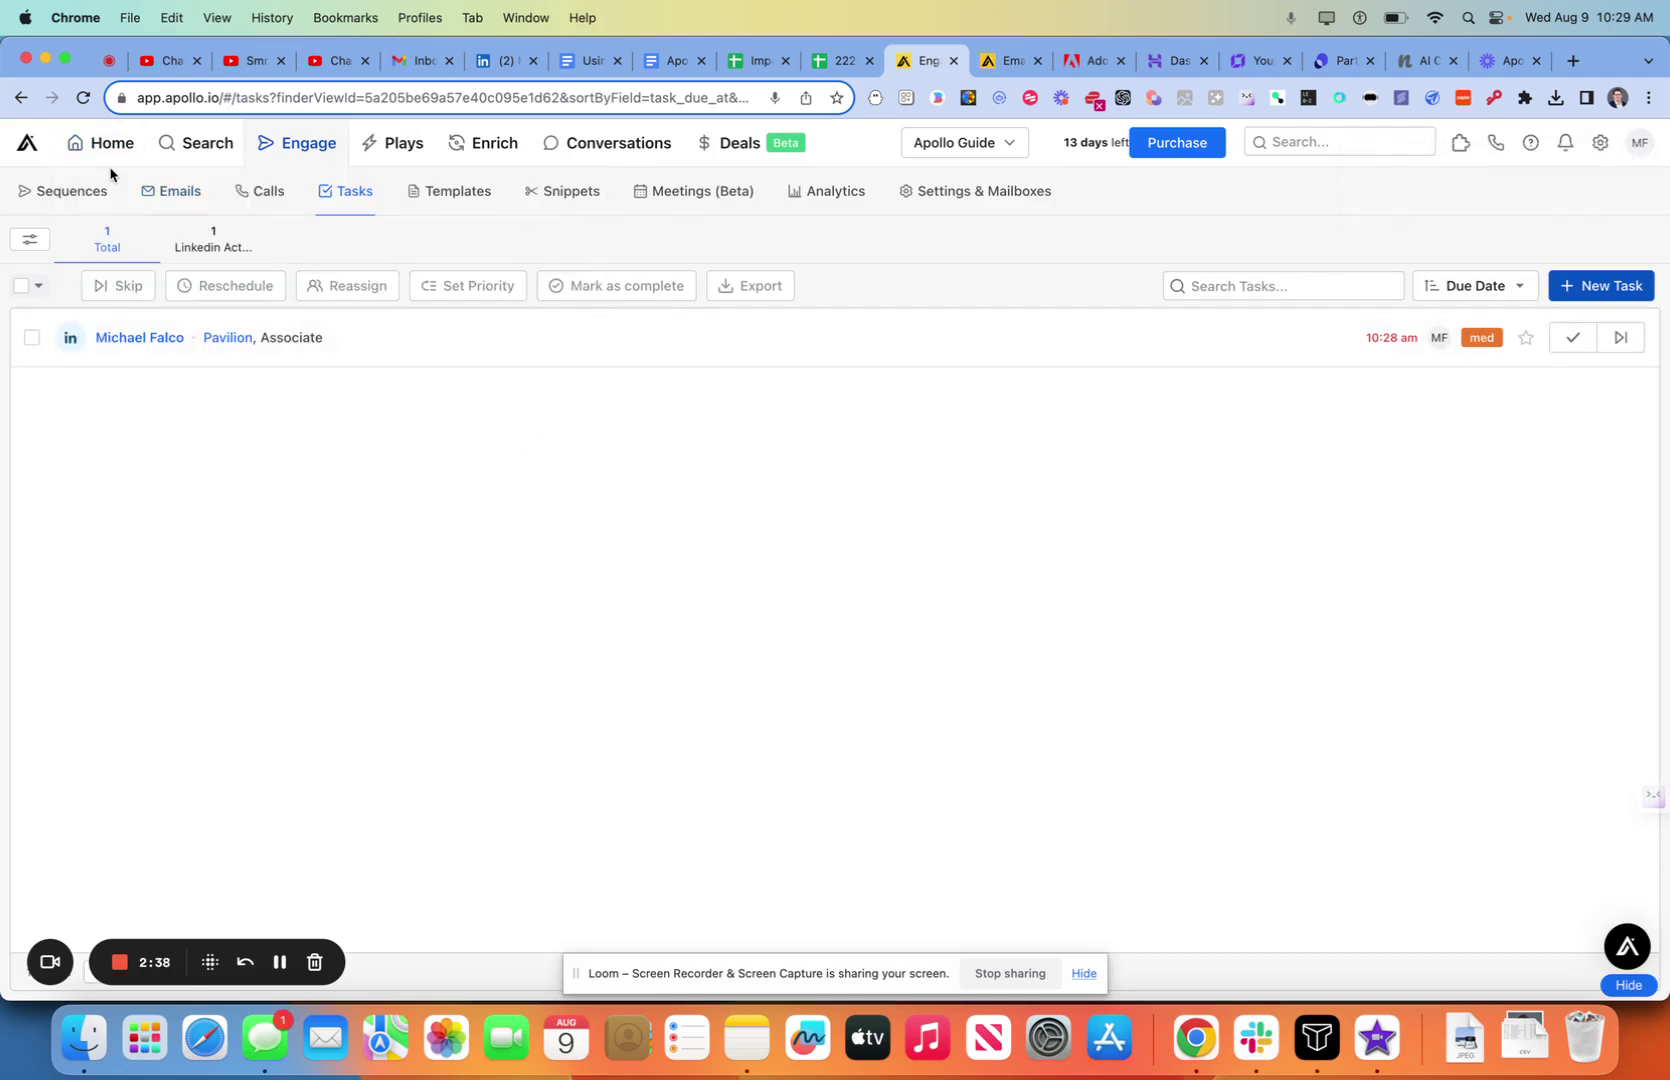
pyautogui.click(100, 142)
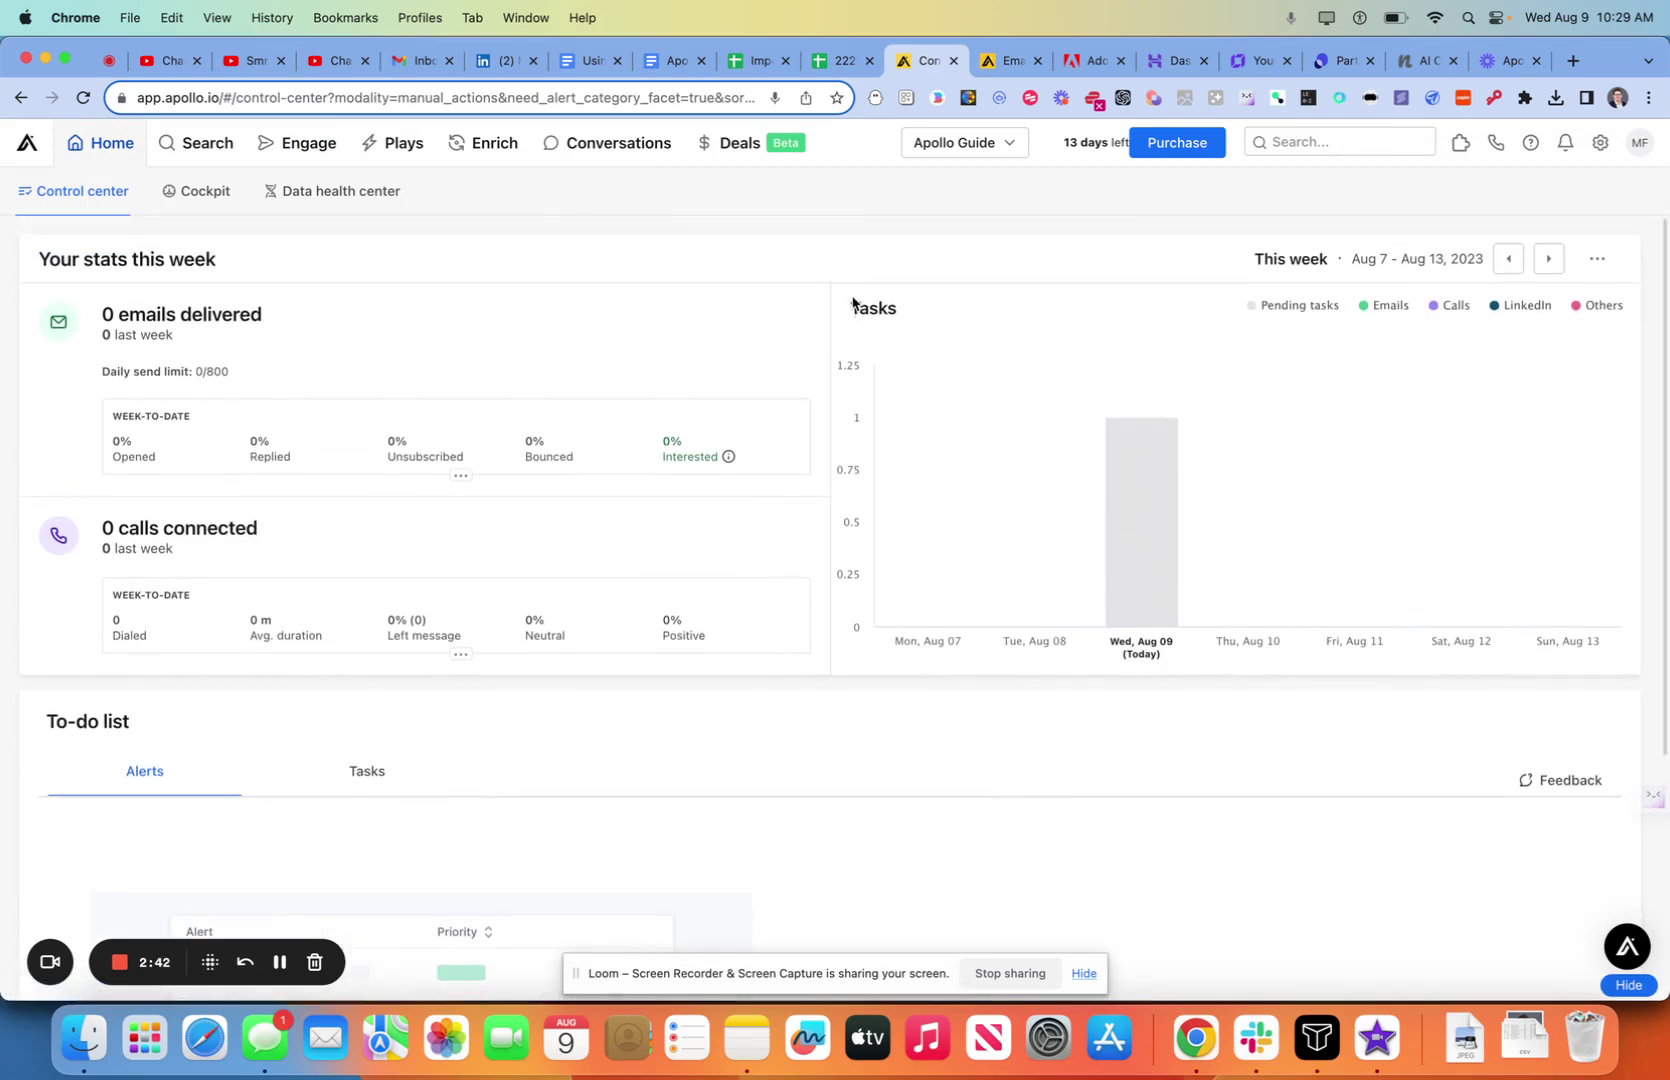
# Step: Switch to the Sales Rep Cockpit, view the full daily task list, then return to the Cockpit
pyautogui.moveTo(1125, 538)
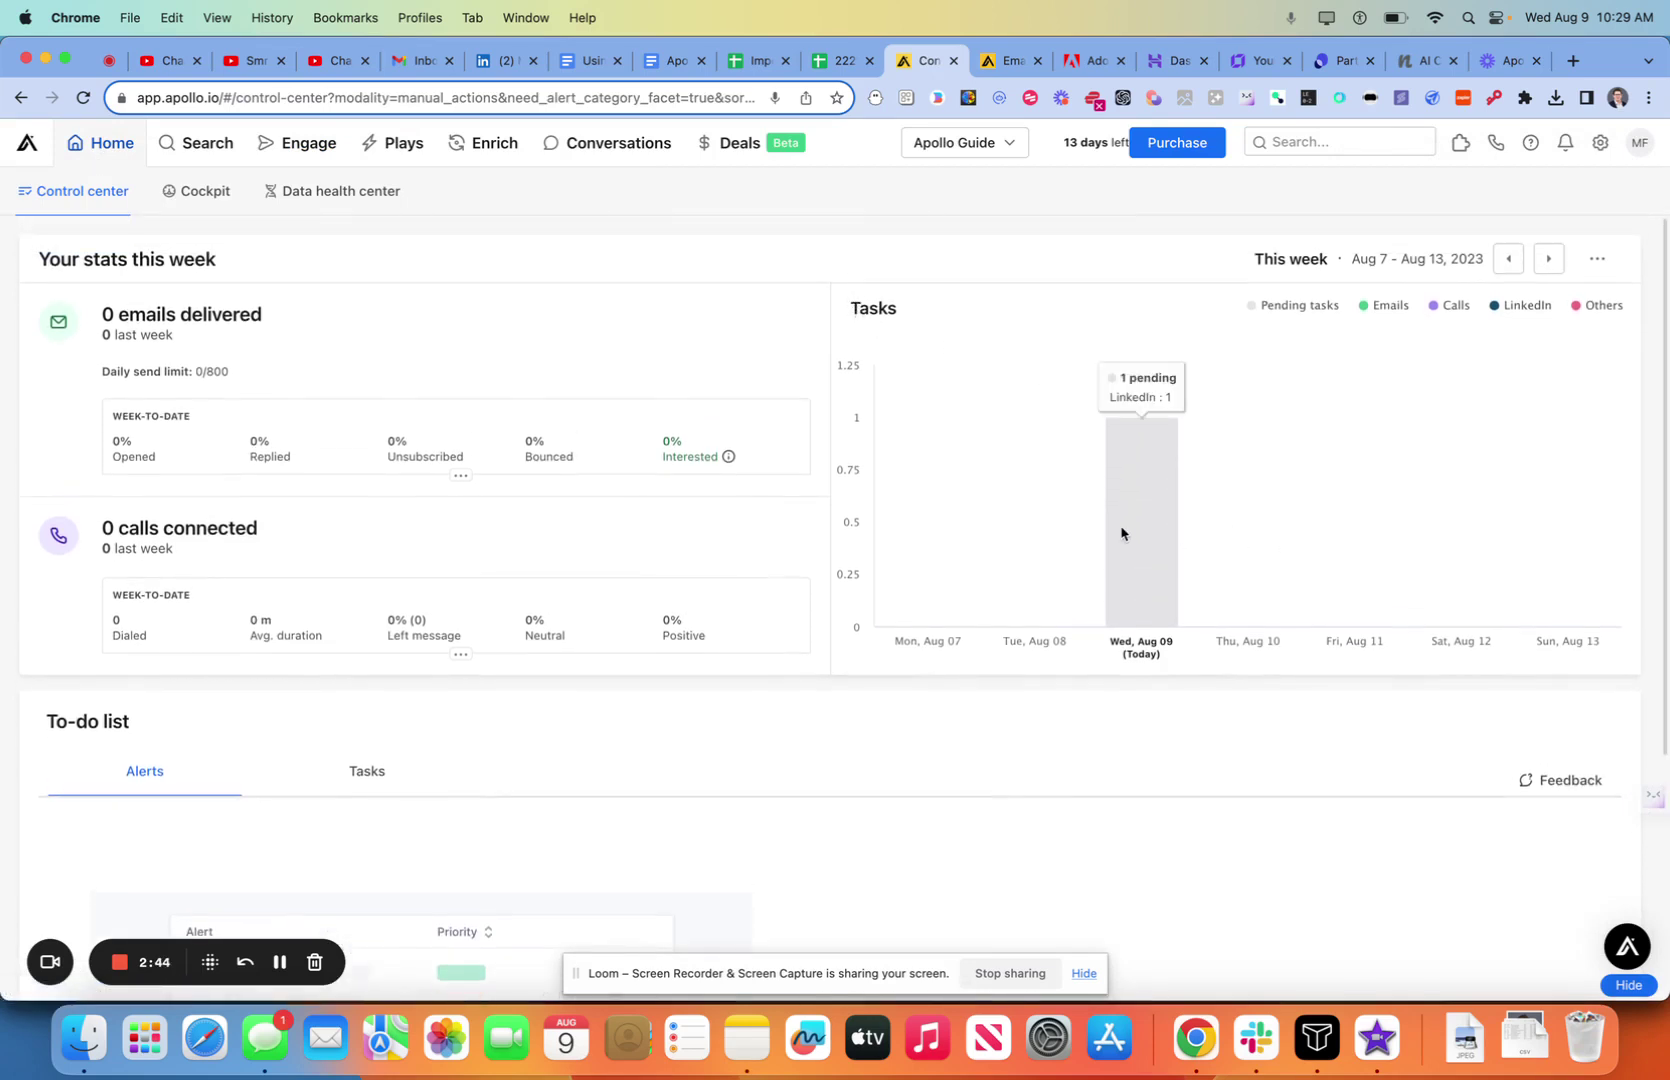
pyautogui.click(205, 196)
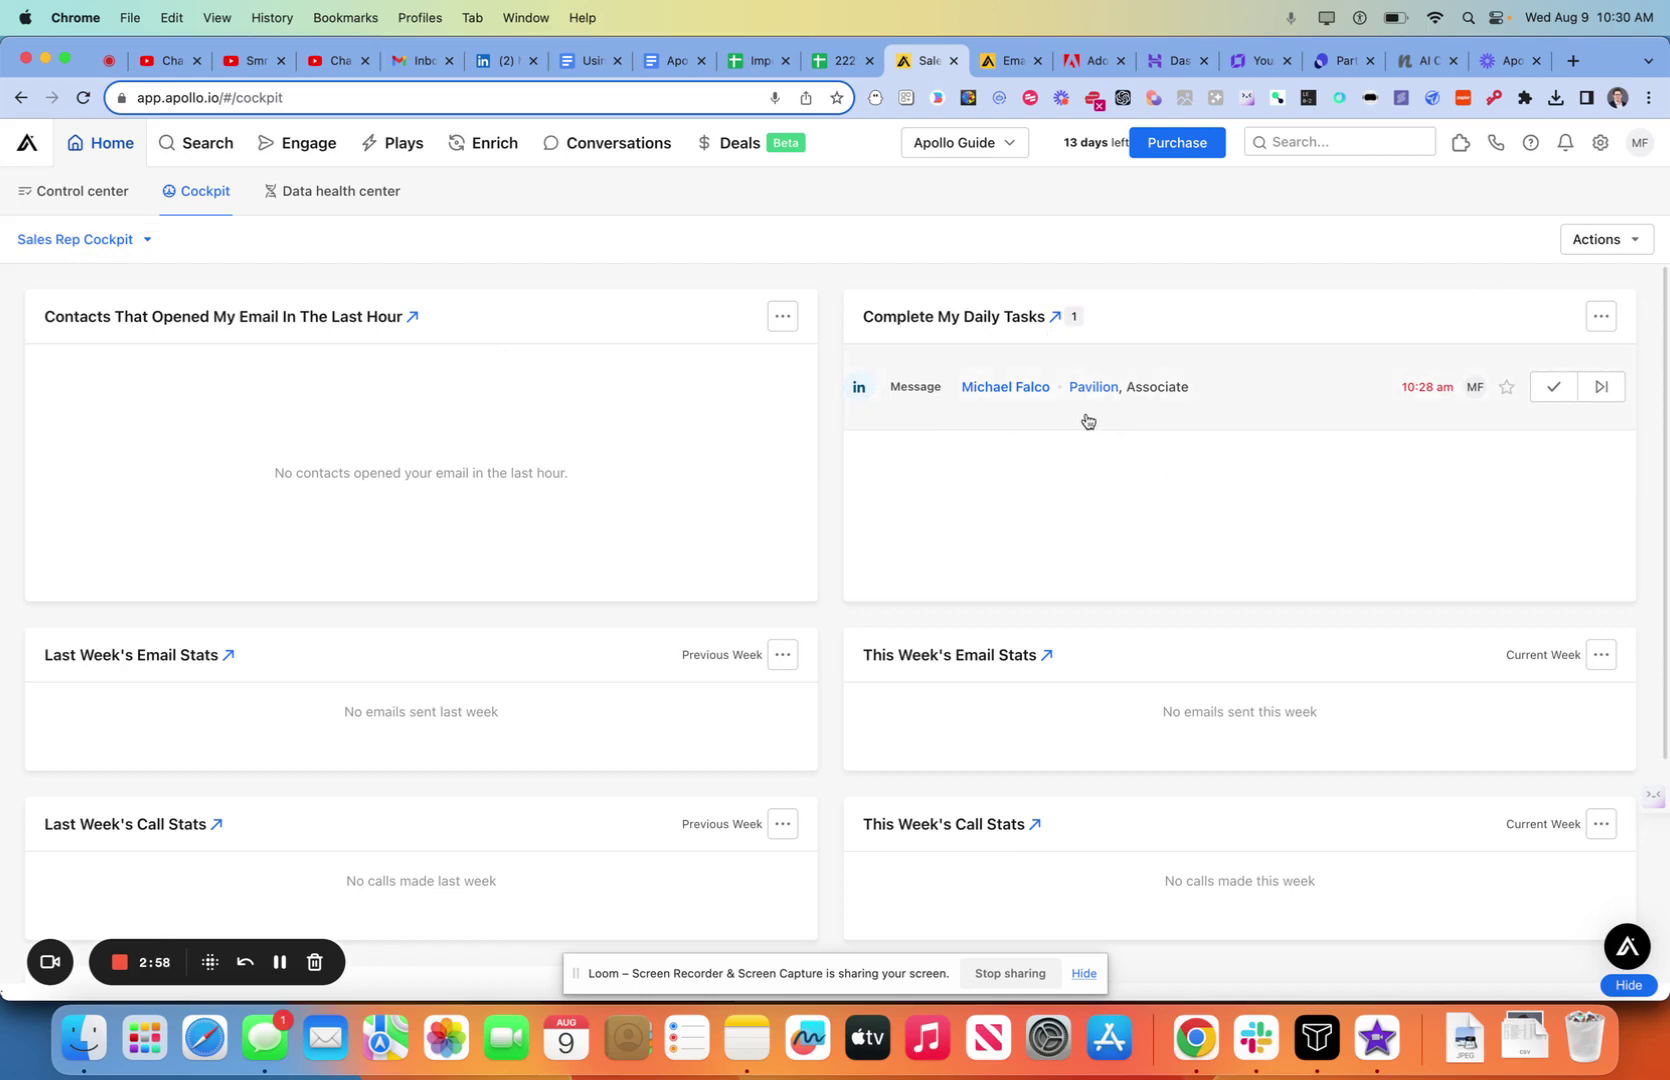
pyautogui.click(1058, 317)
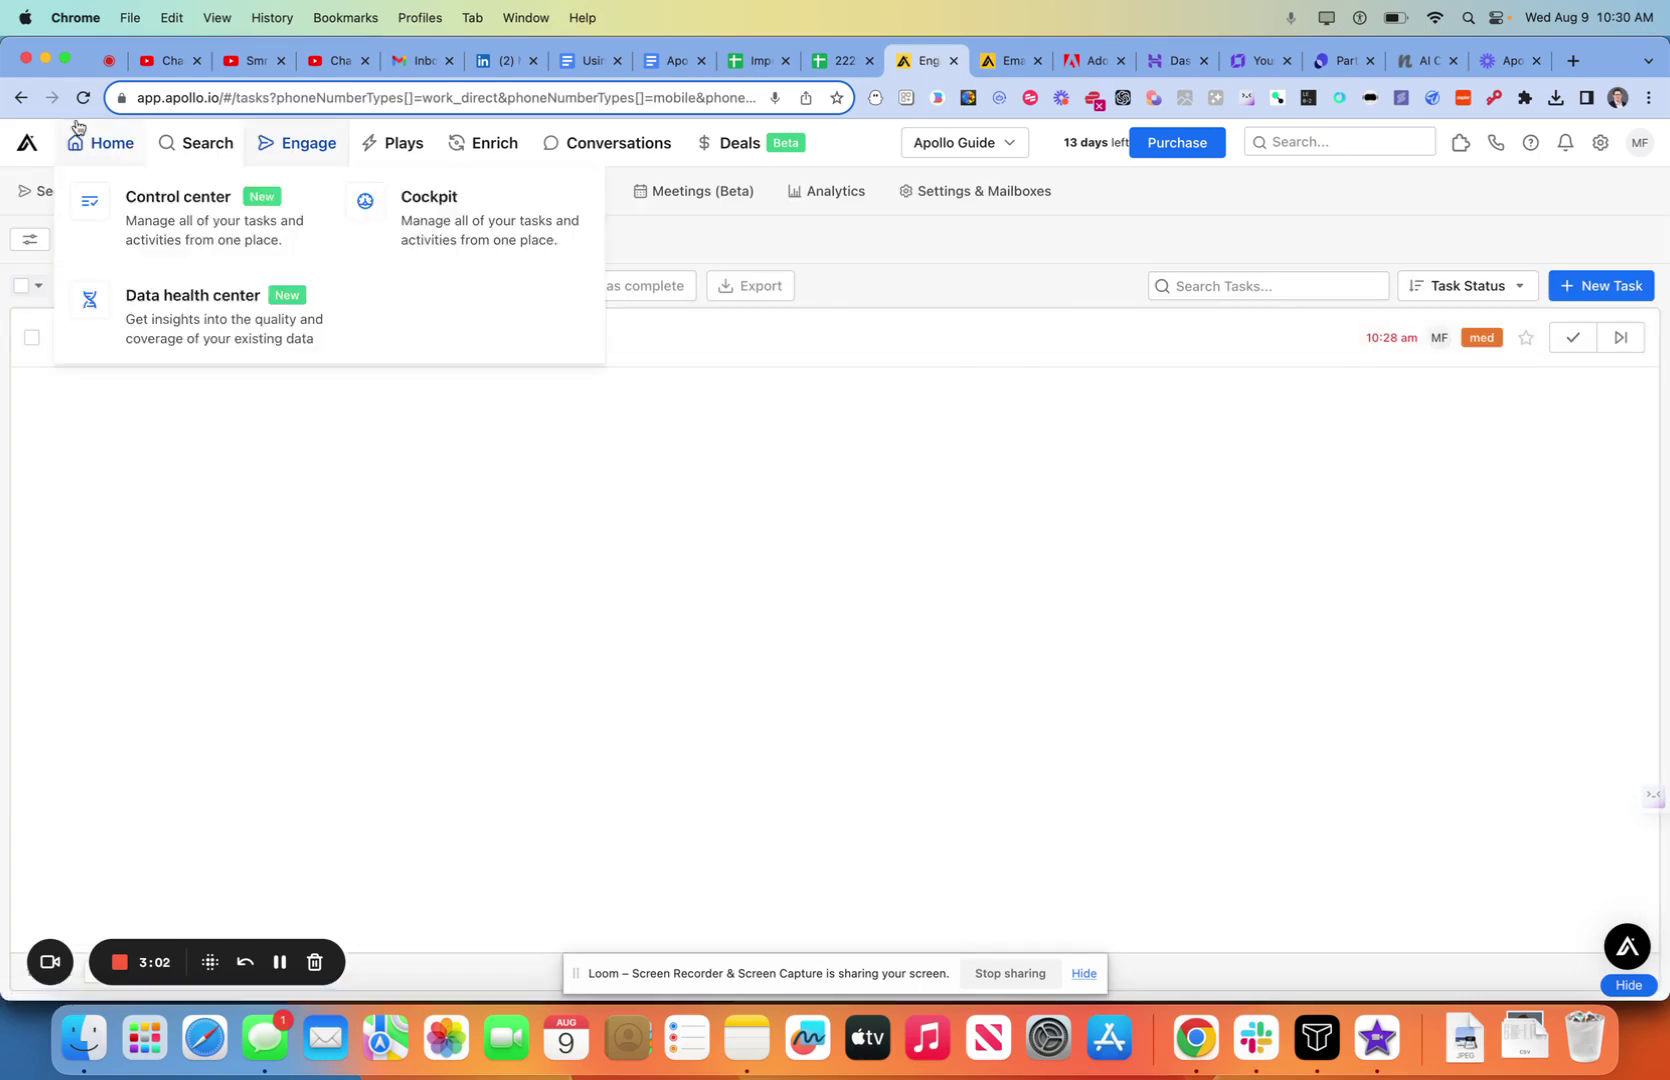
pyautogui.click(21, 97)
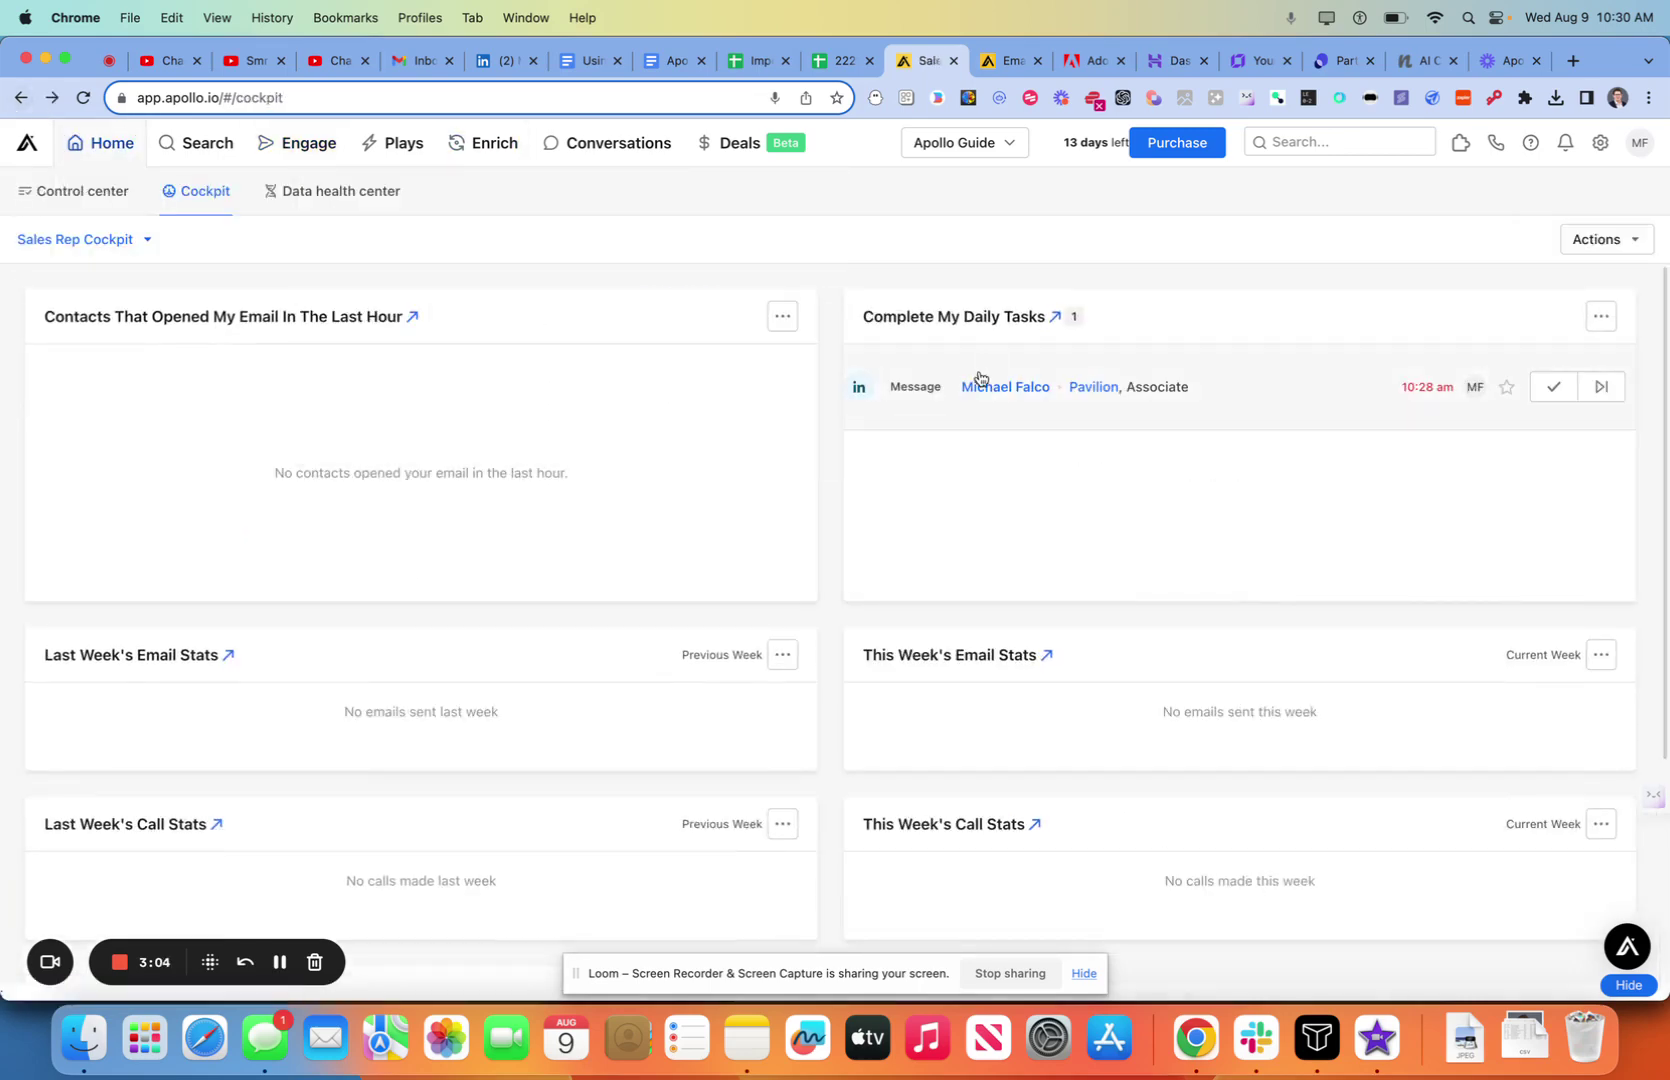
# Step: Reschedule the LinkedIn task to Jul 25, 2023, then return to the Sales Rep Cockpit
pyautogui.click(1258, 421)
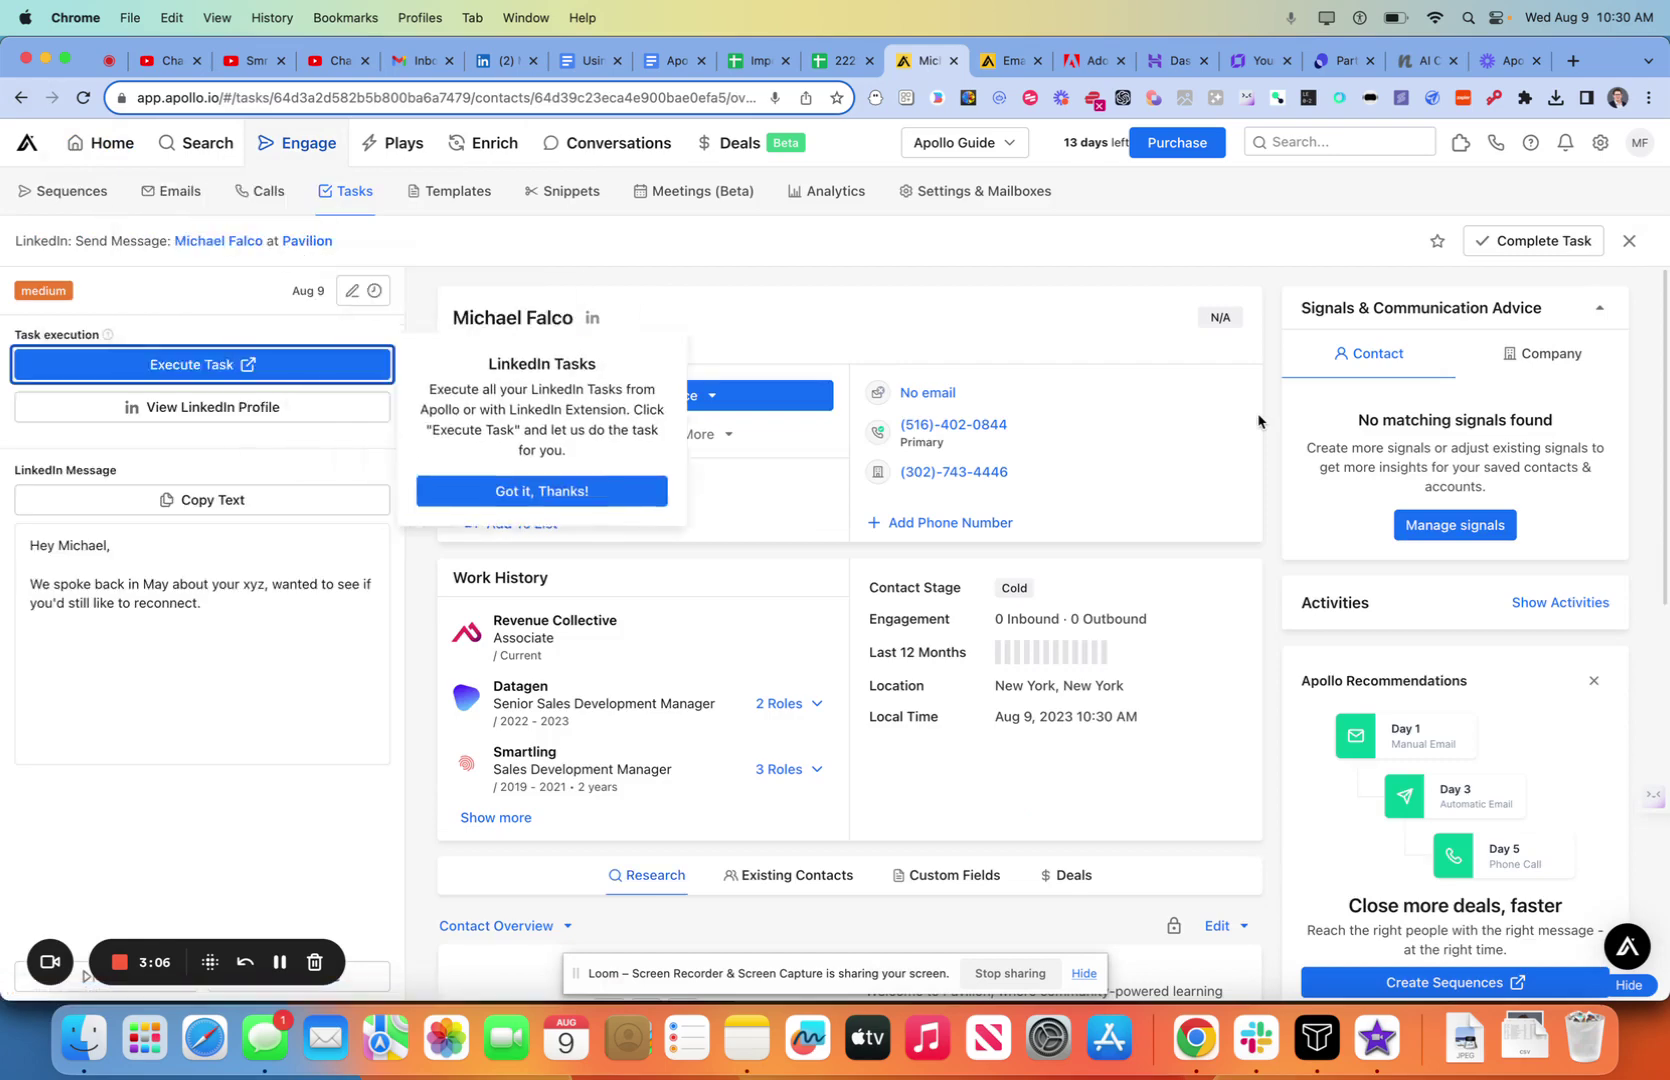
pyautogui.click(374, 290)
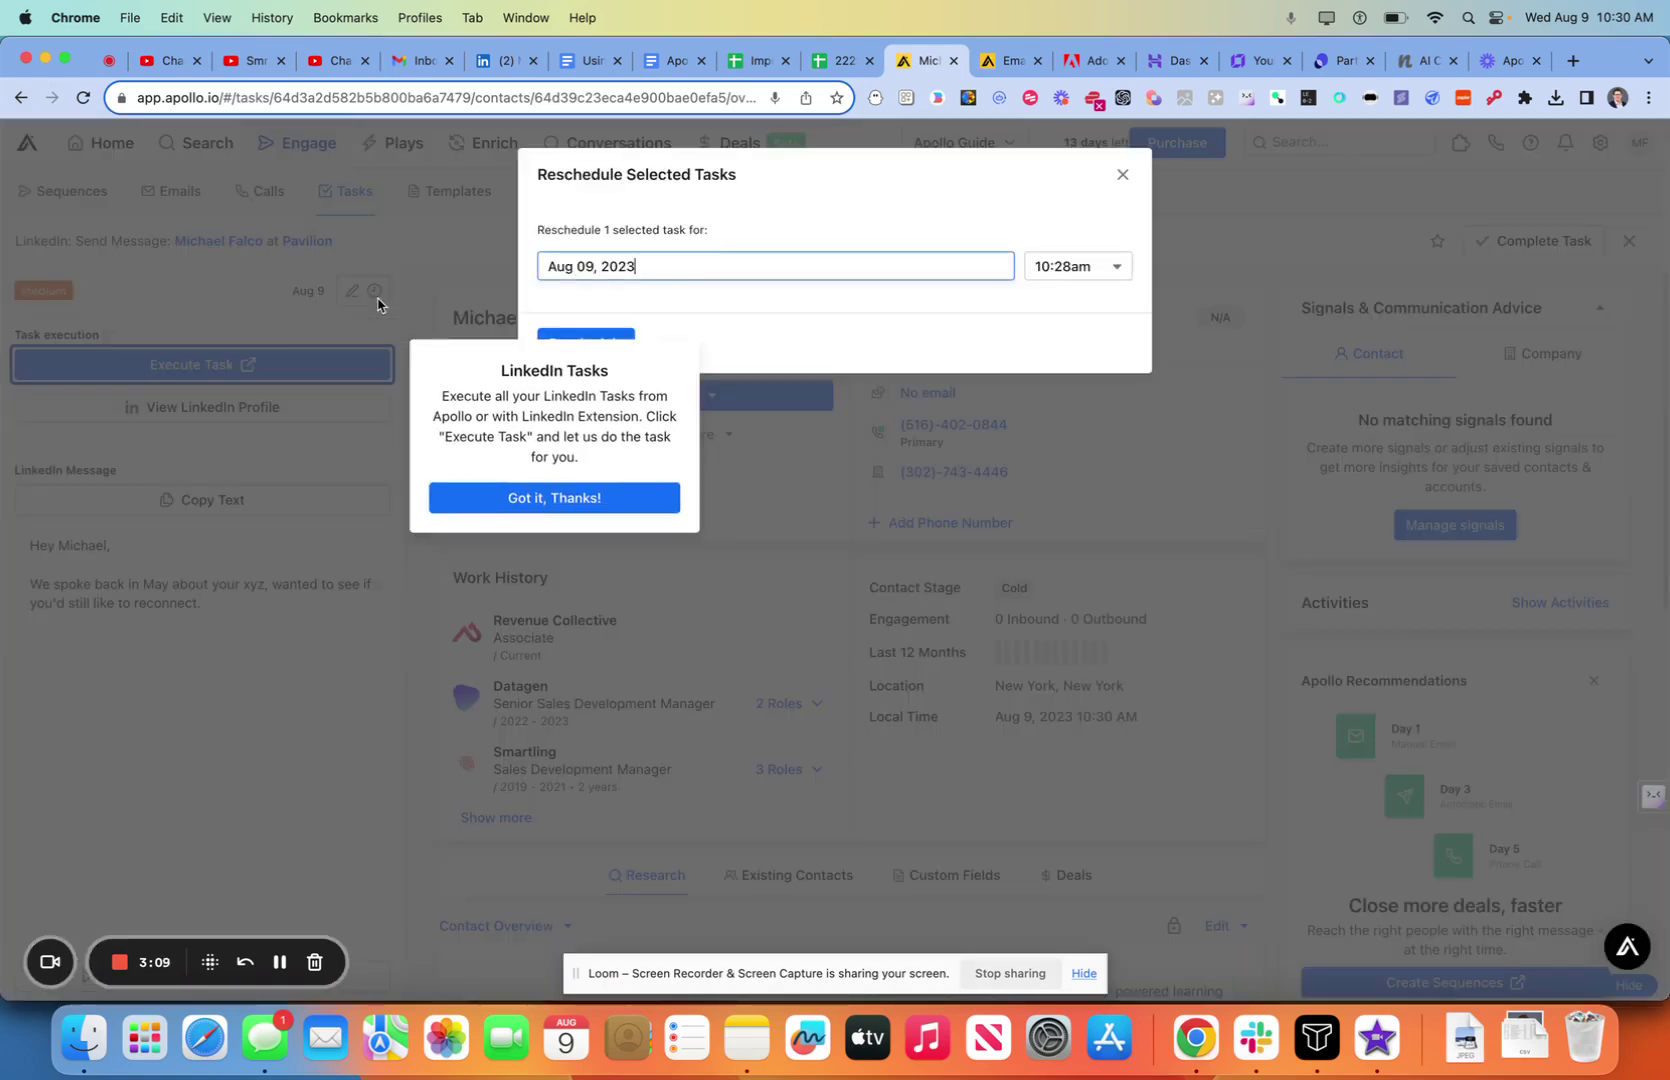
pyautogui.click(676, 262)
pyautogui.click(566, 497)
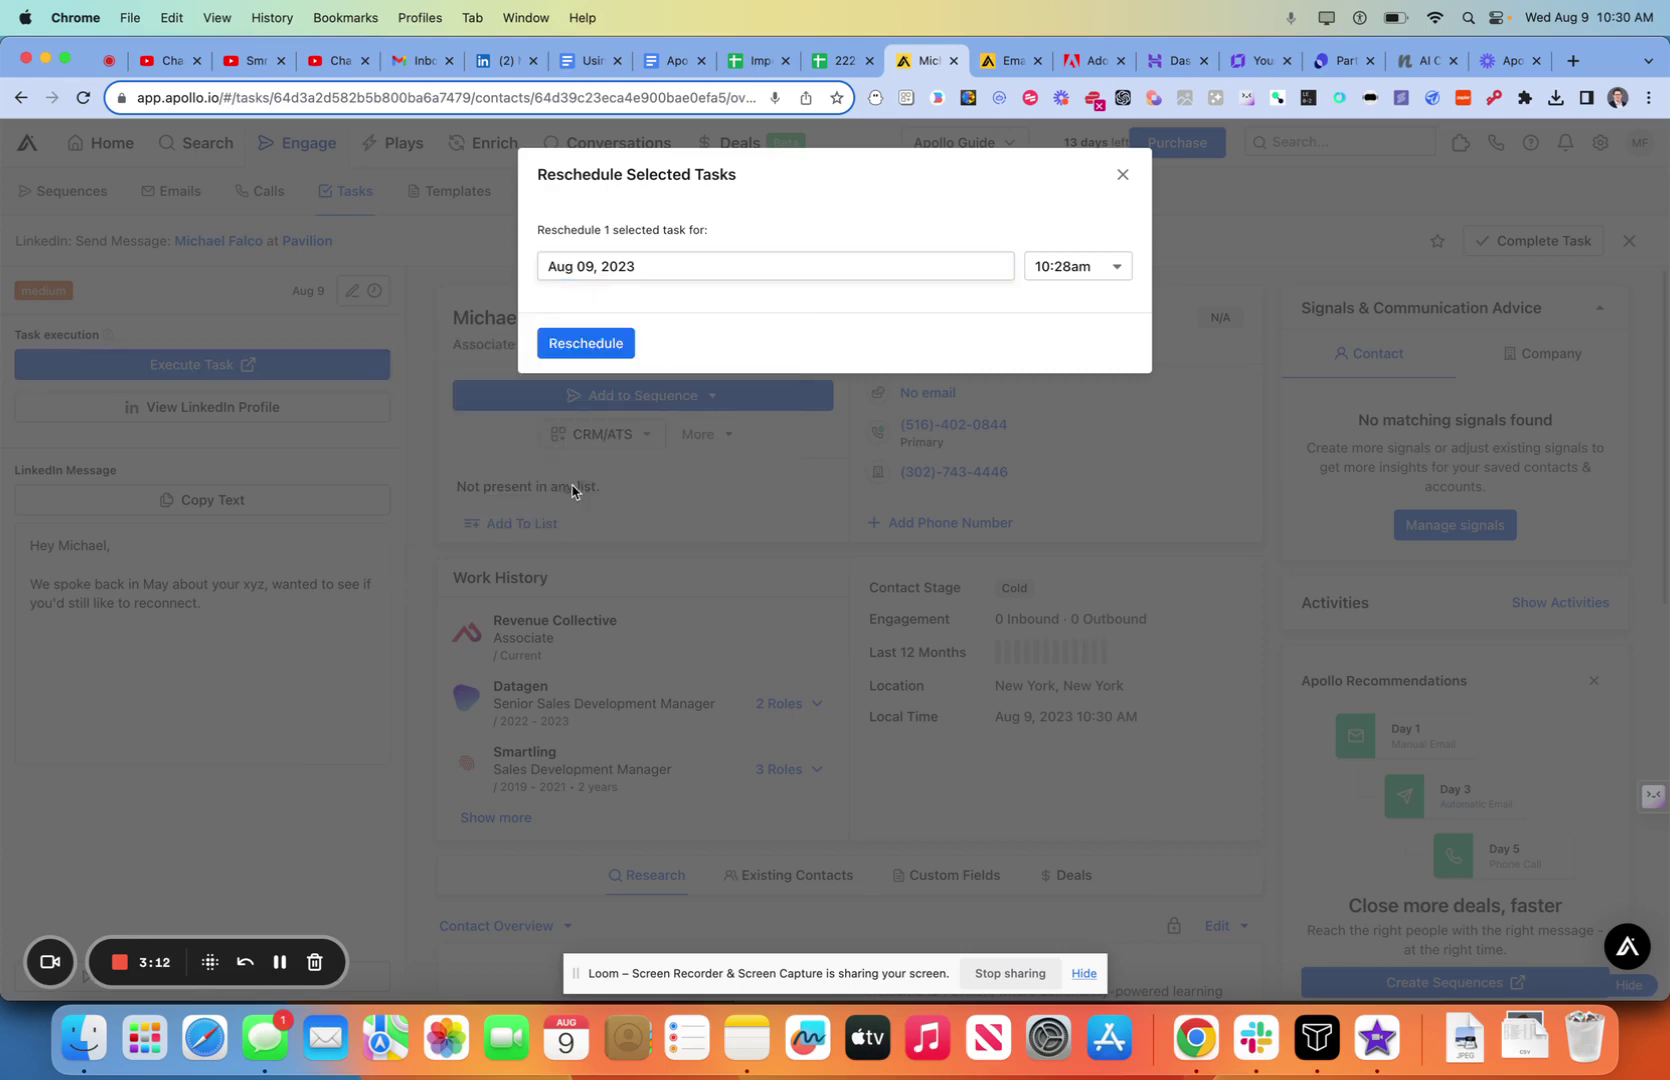
pyautogui.click(634, 265)
pyautogui.click(561, 318)
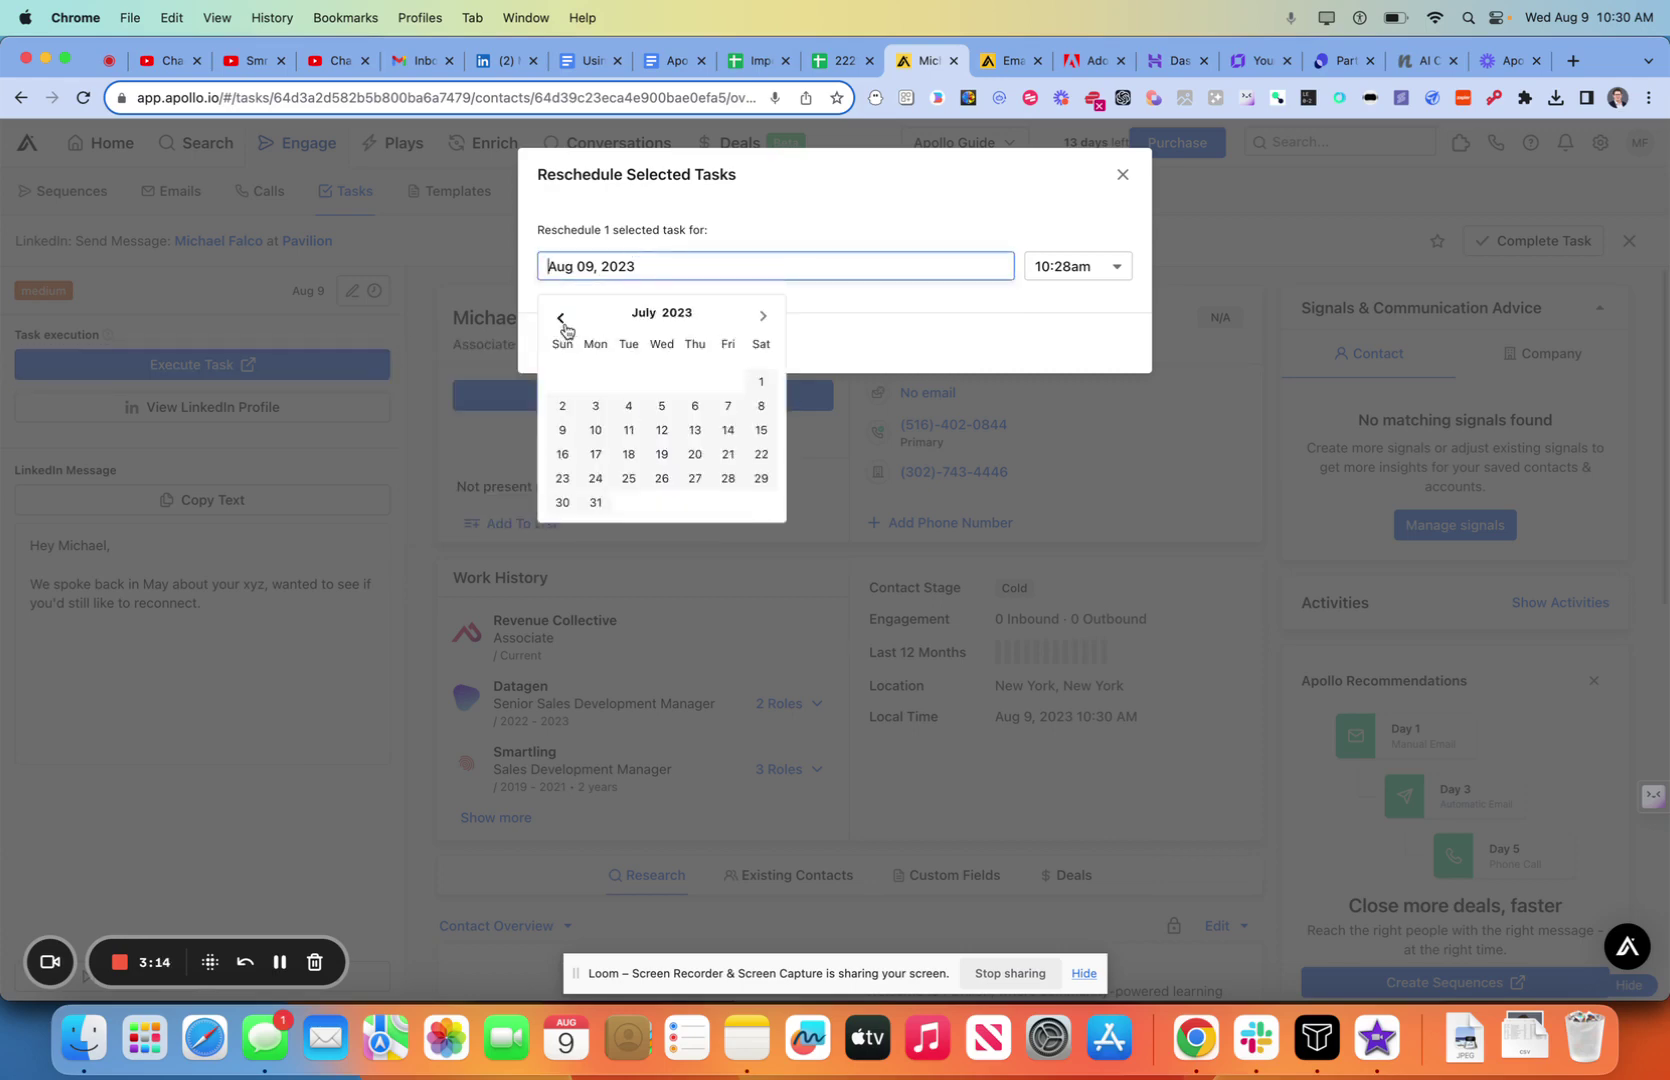
pyautogui.click(628, 478)
pyautogui.click(615, 350)
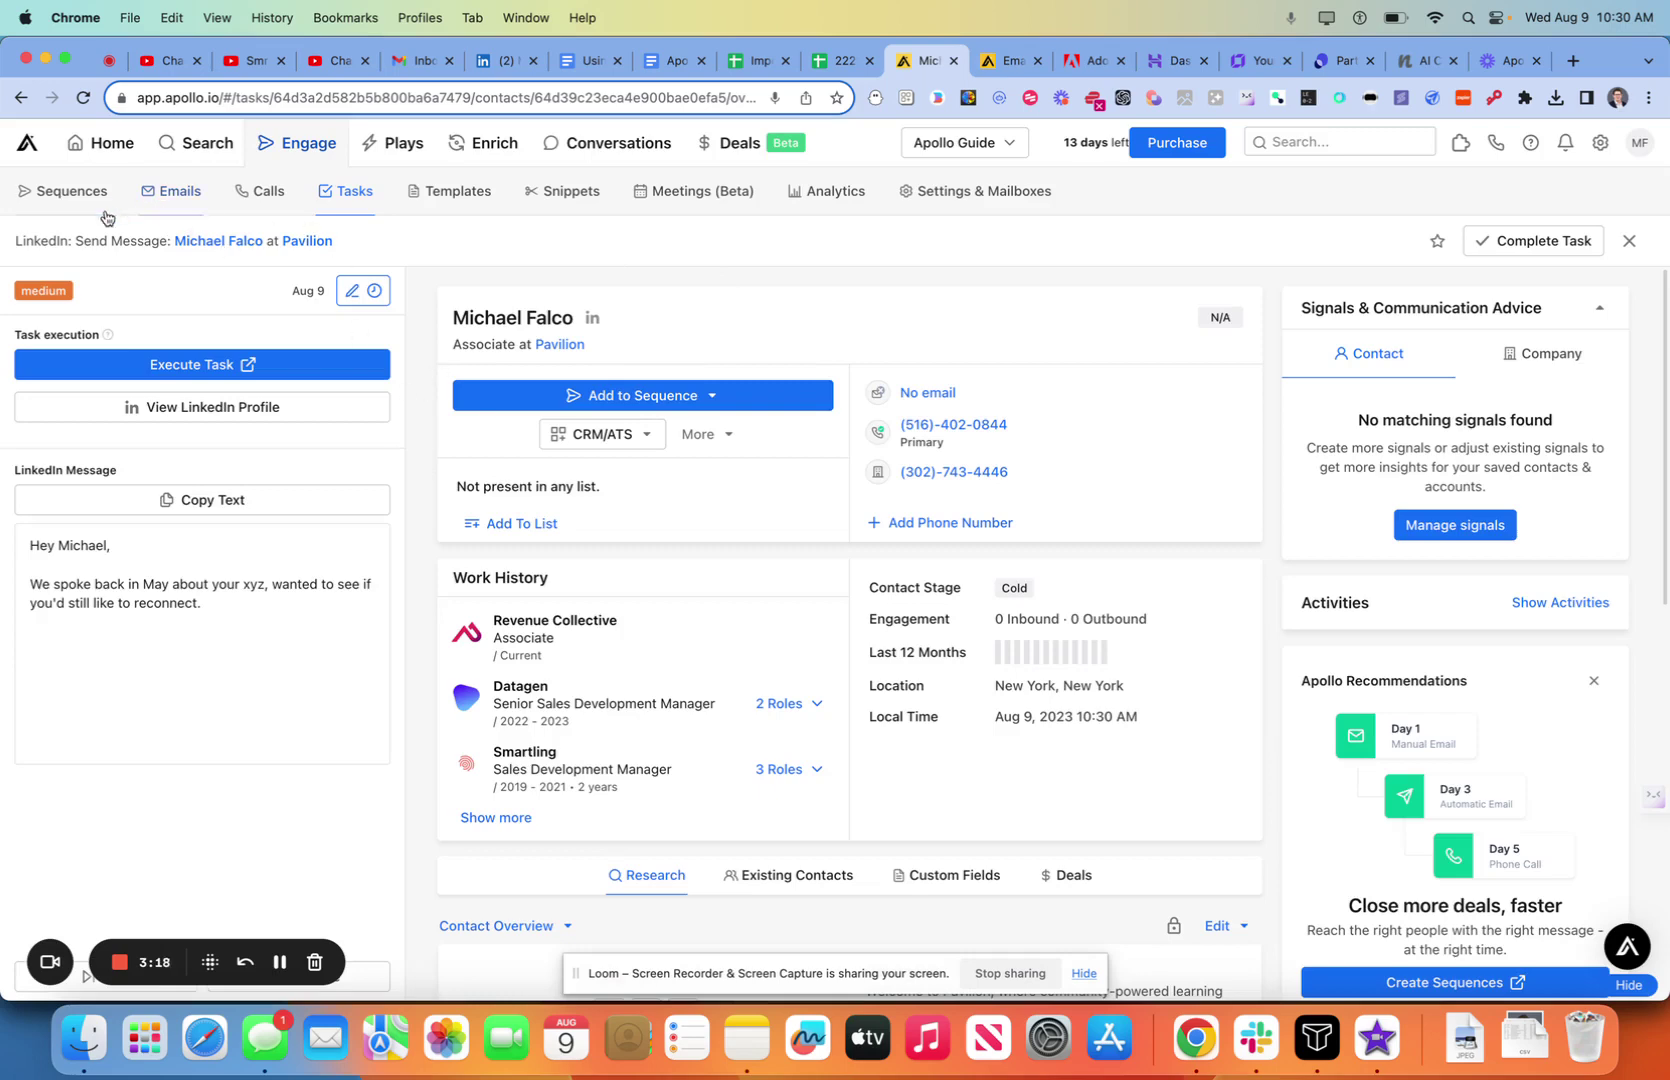
pyautogui.click(110, 144)
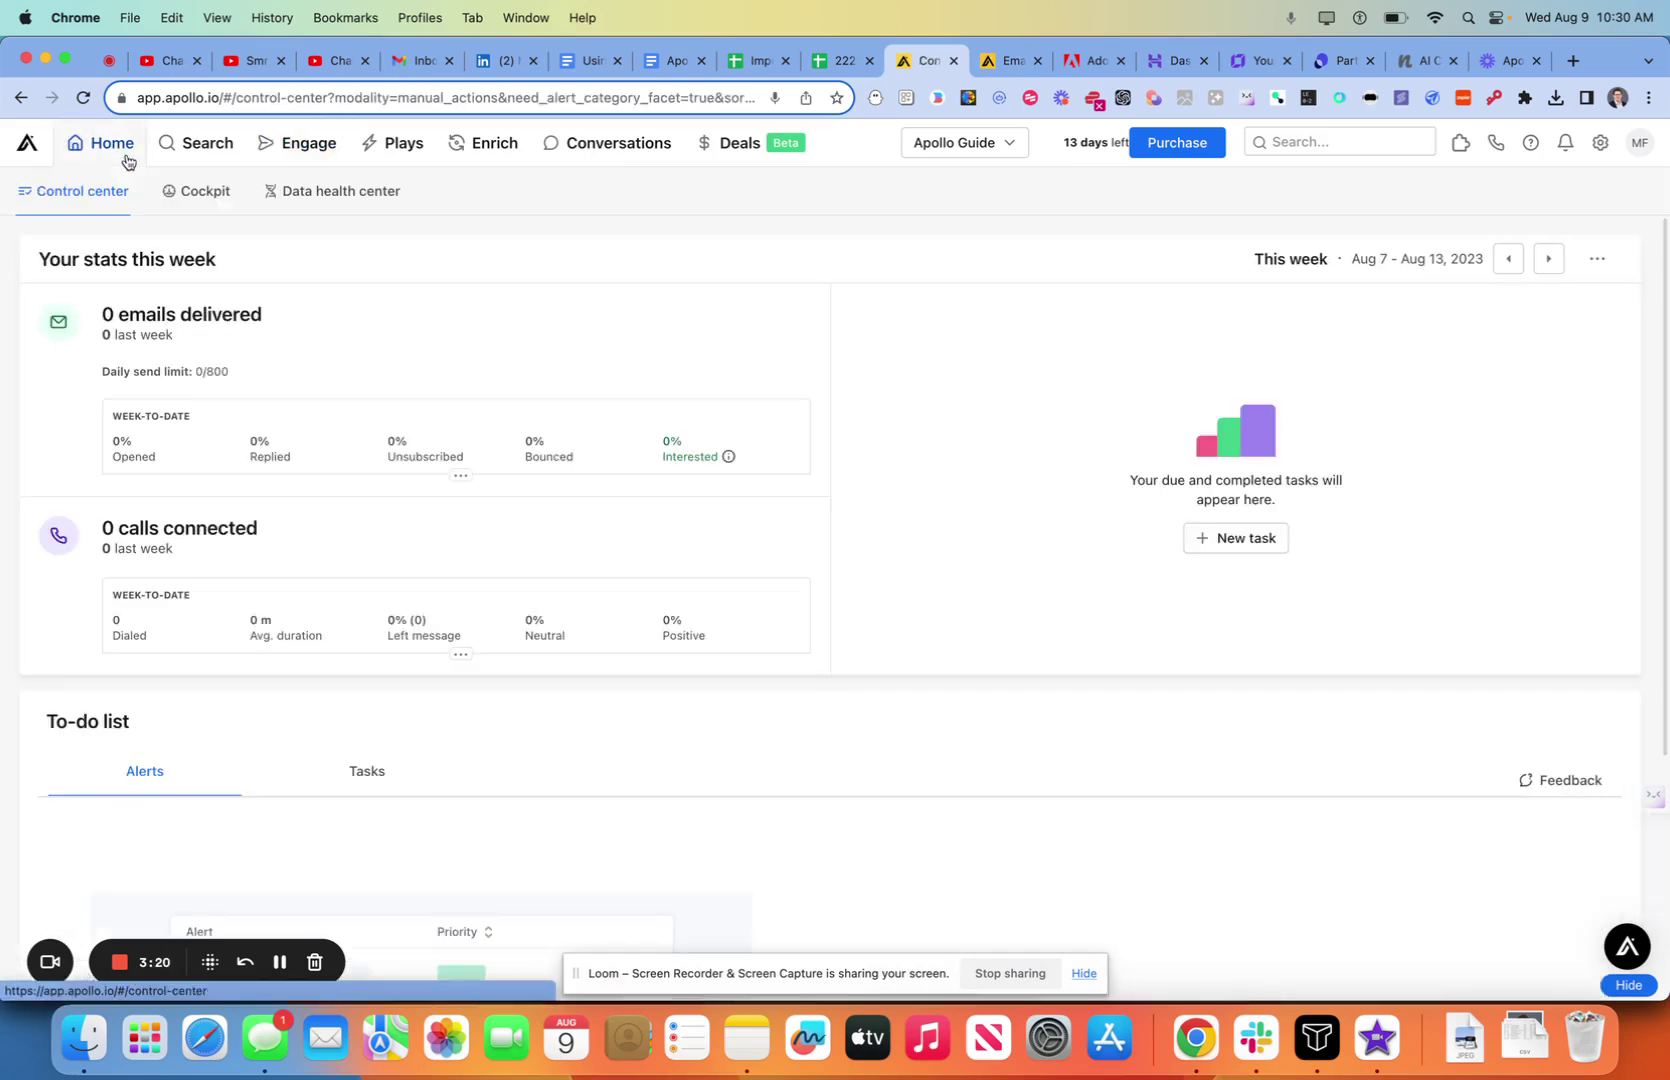
pyautogui.click(216, 182)
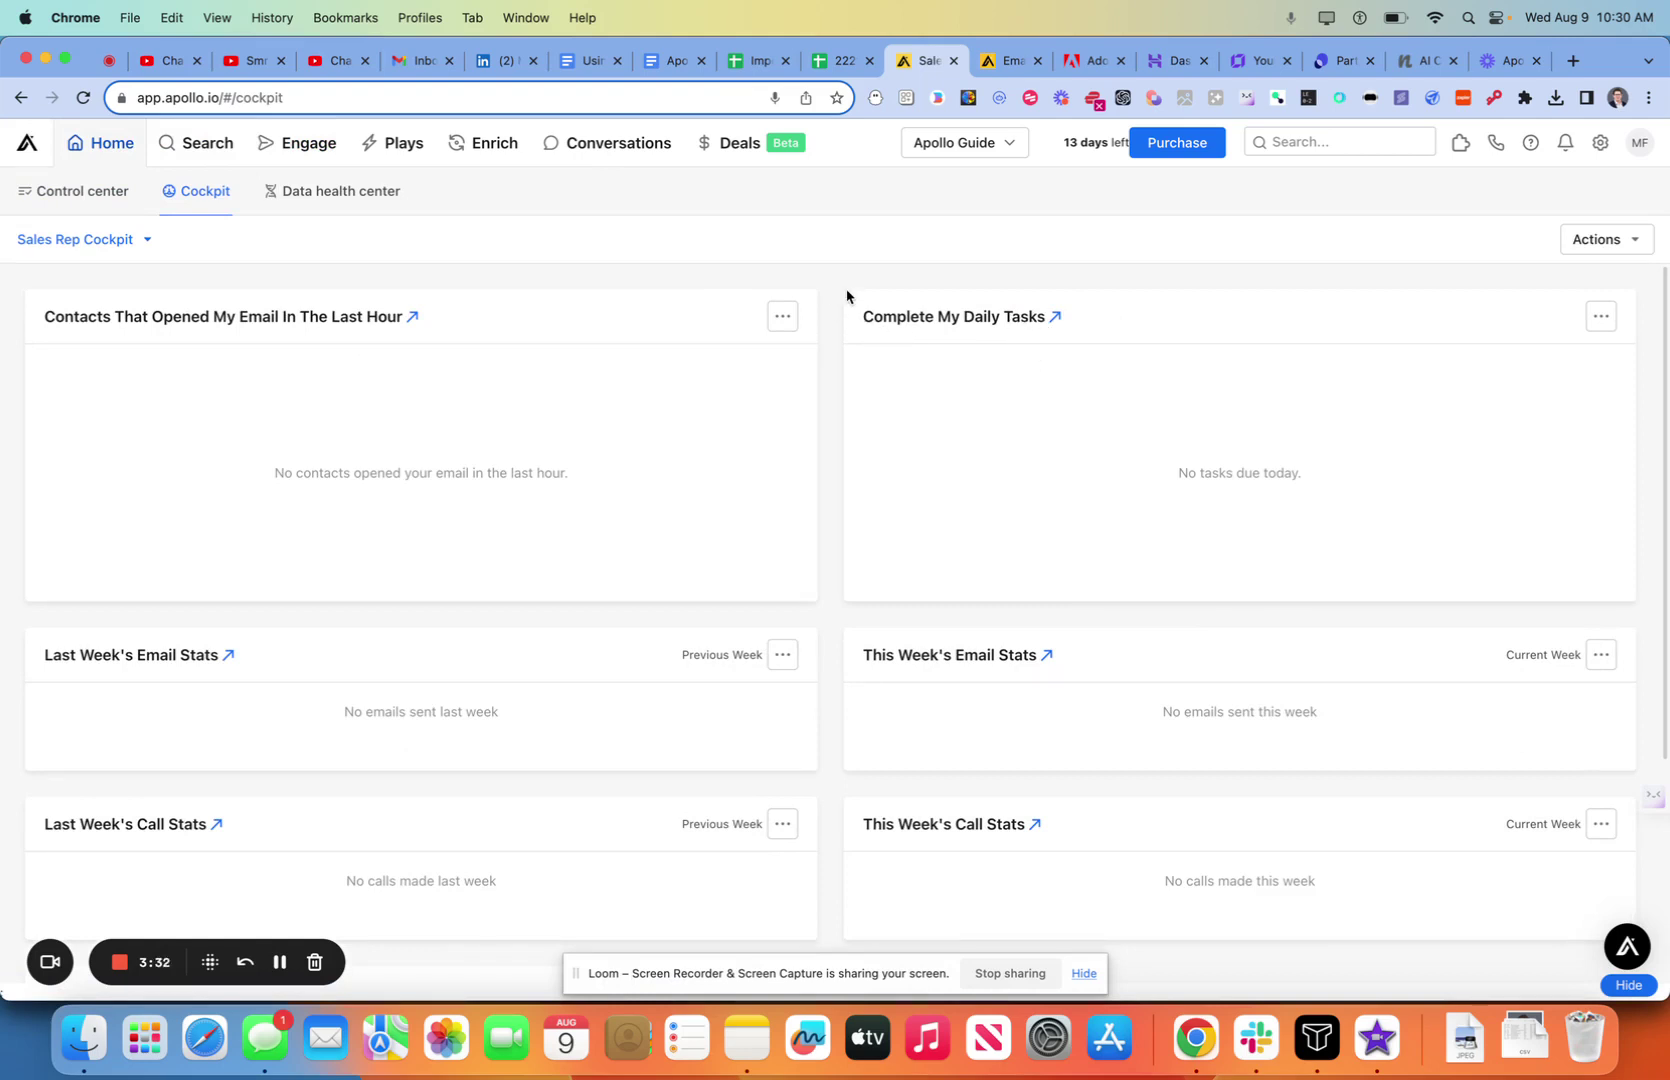
# Step: In the full task list, set the Task Due Date filter to start 1 Months Ago
pyautogui.click(1052, 319)
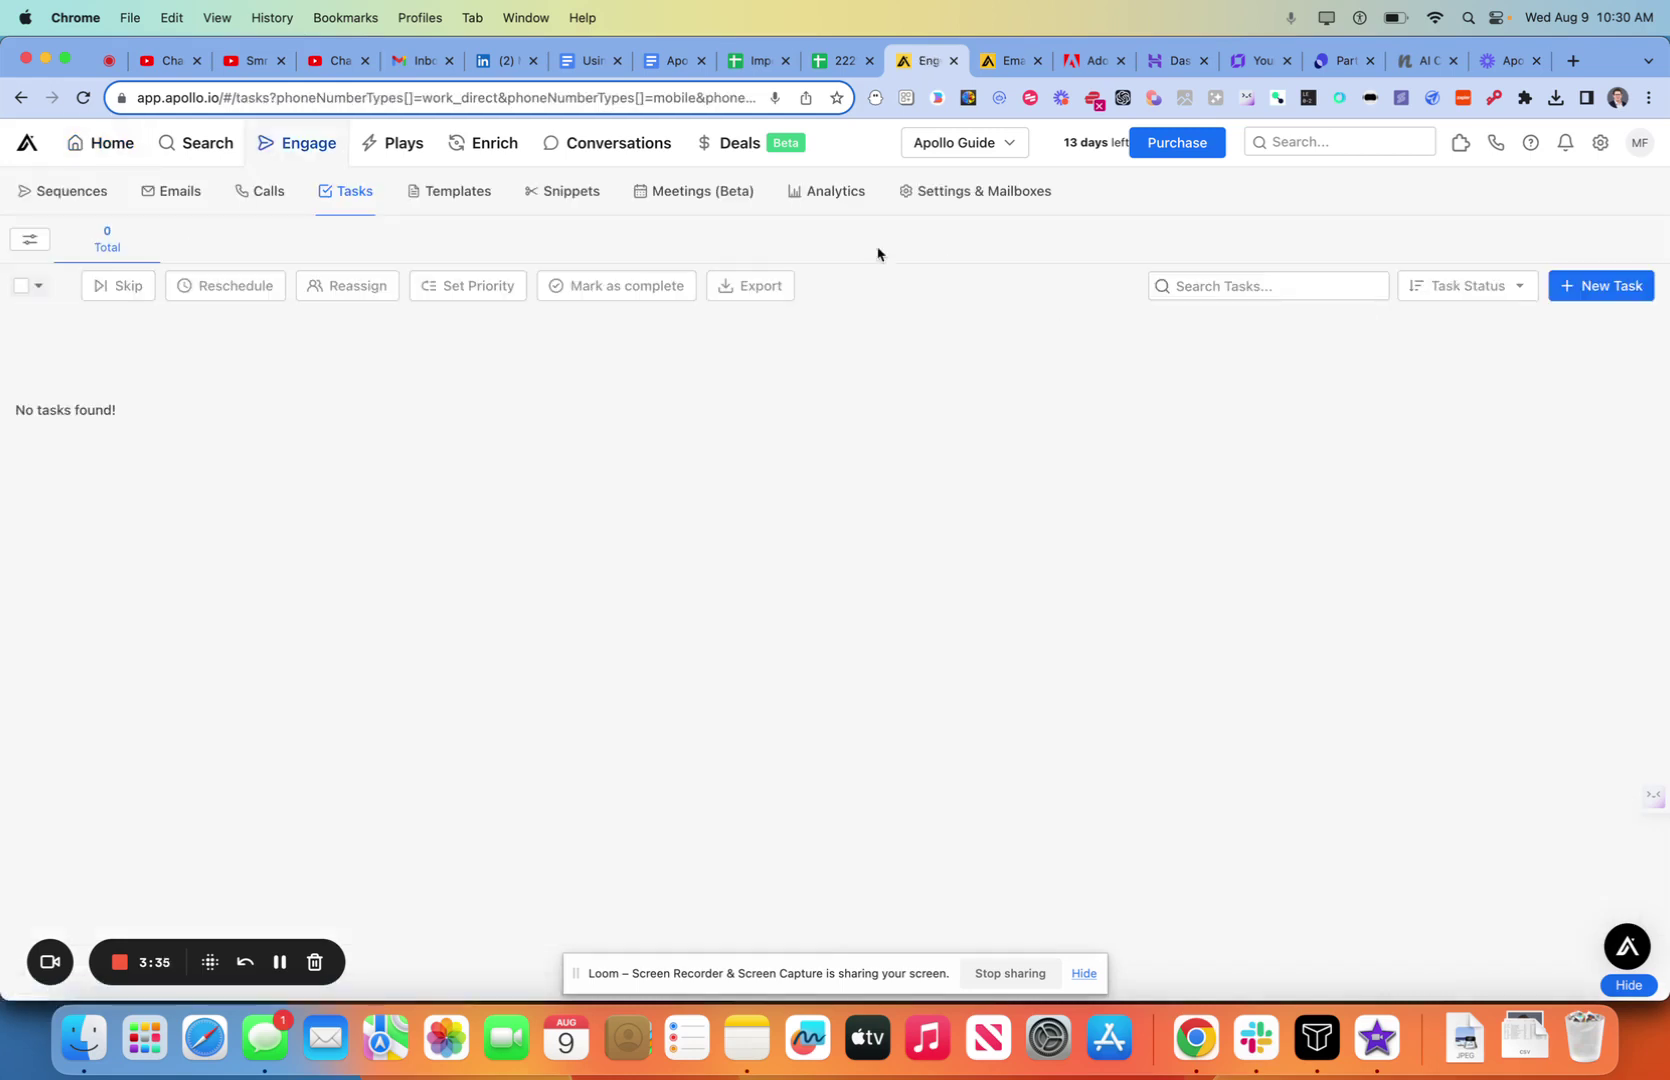
pyautogui.click(27, 238)
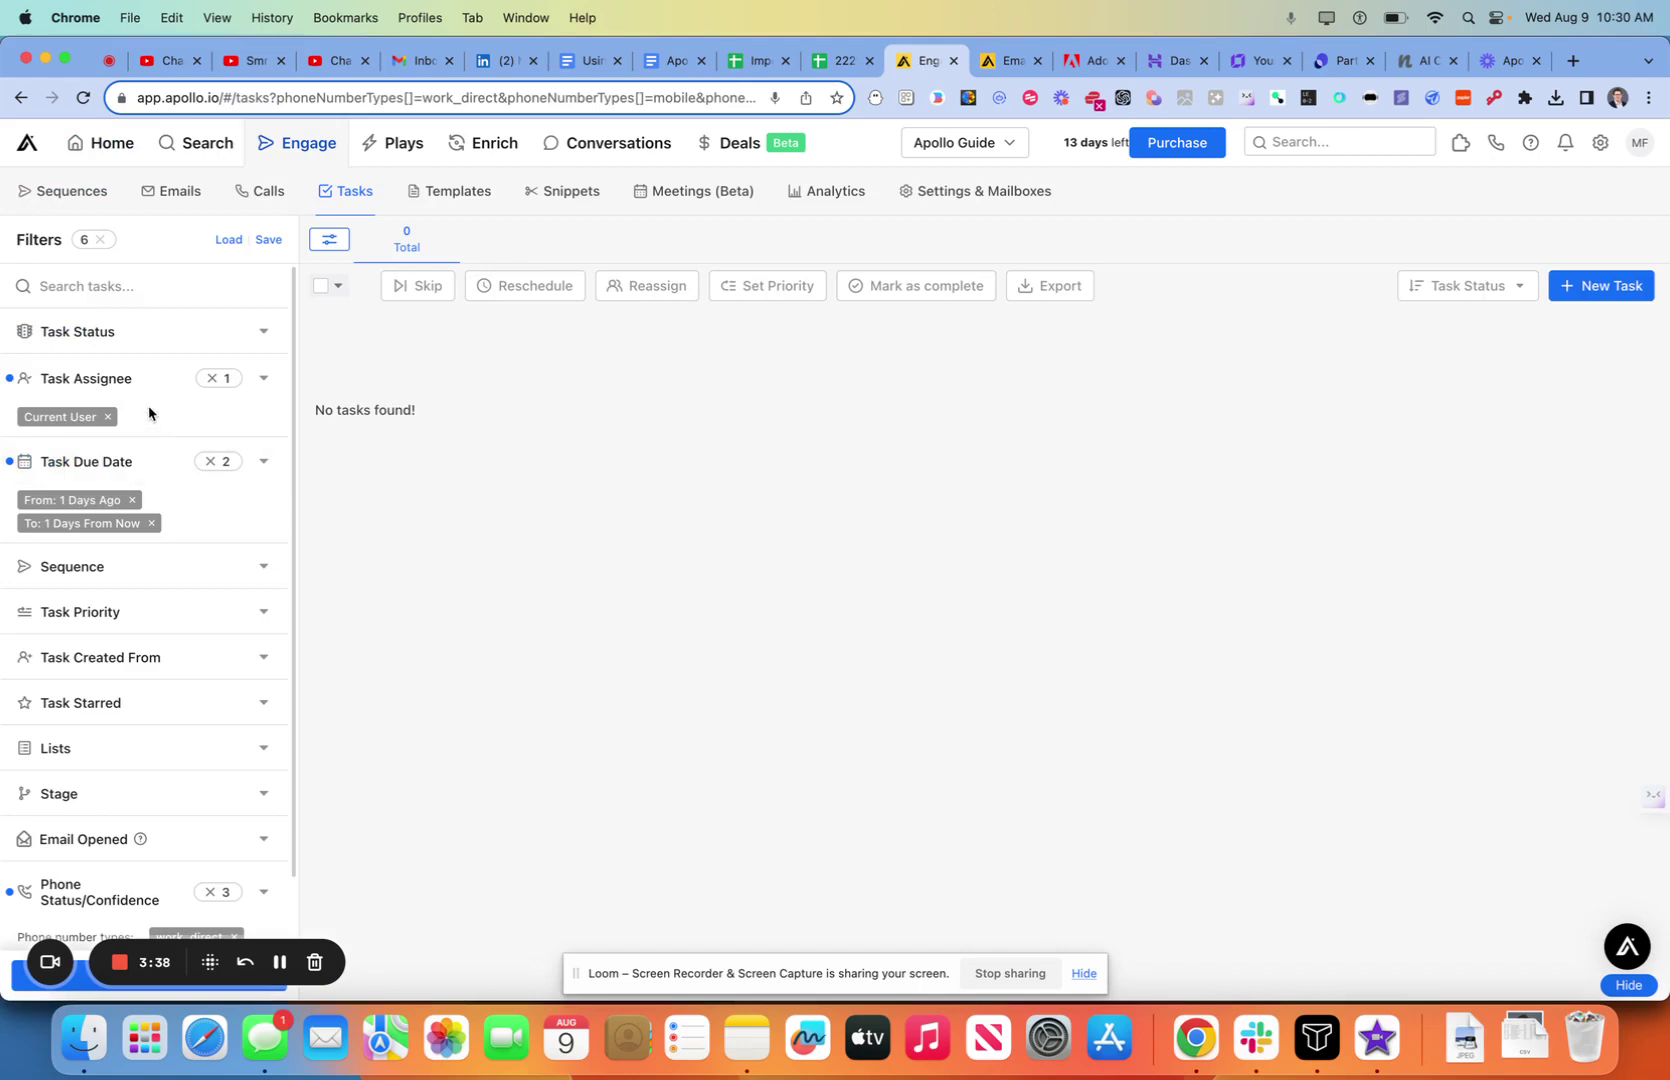
pyautogui.scroll(-1, 220, 479)
pyautogui.scroll(-1, 220, 479)
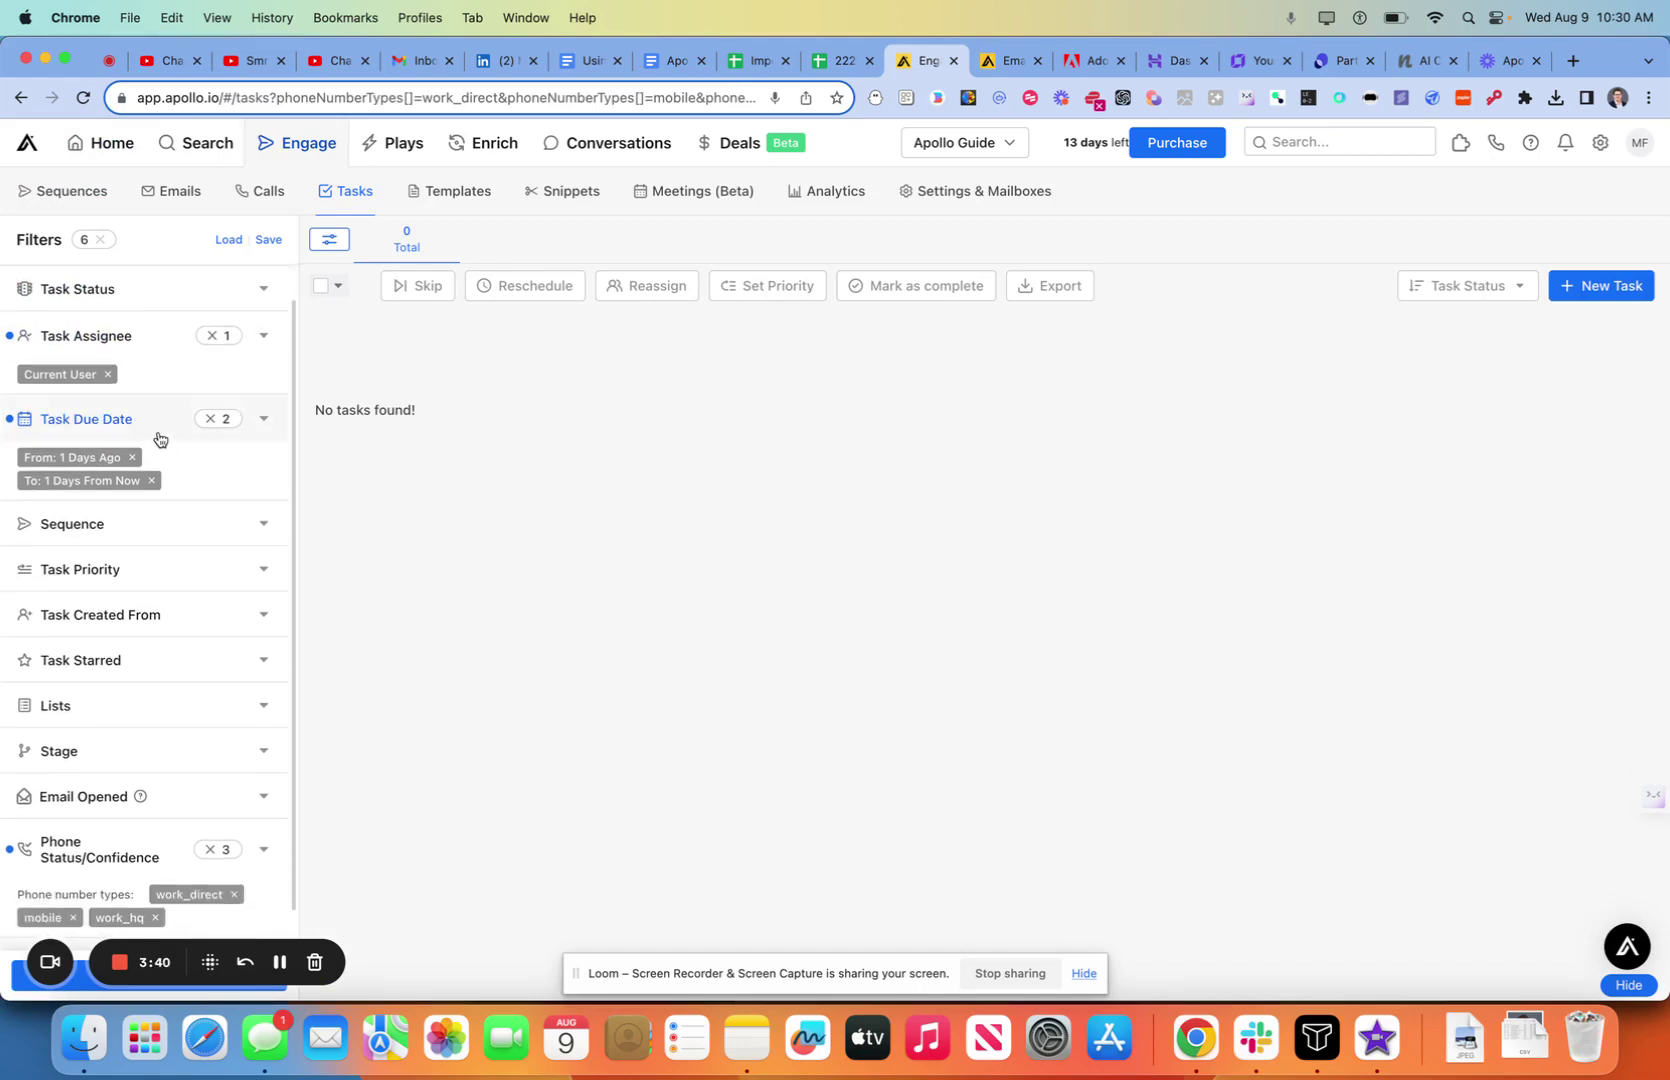
pyautogui.click(173, 432)
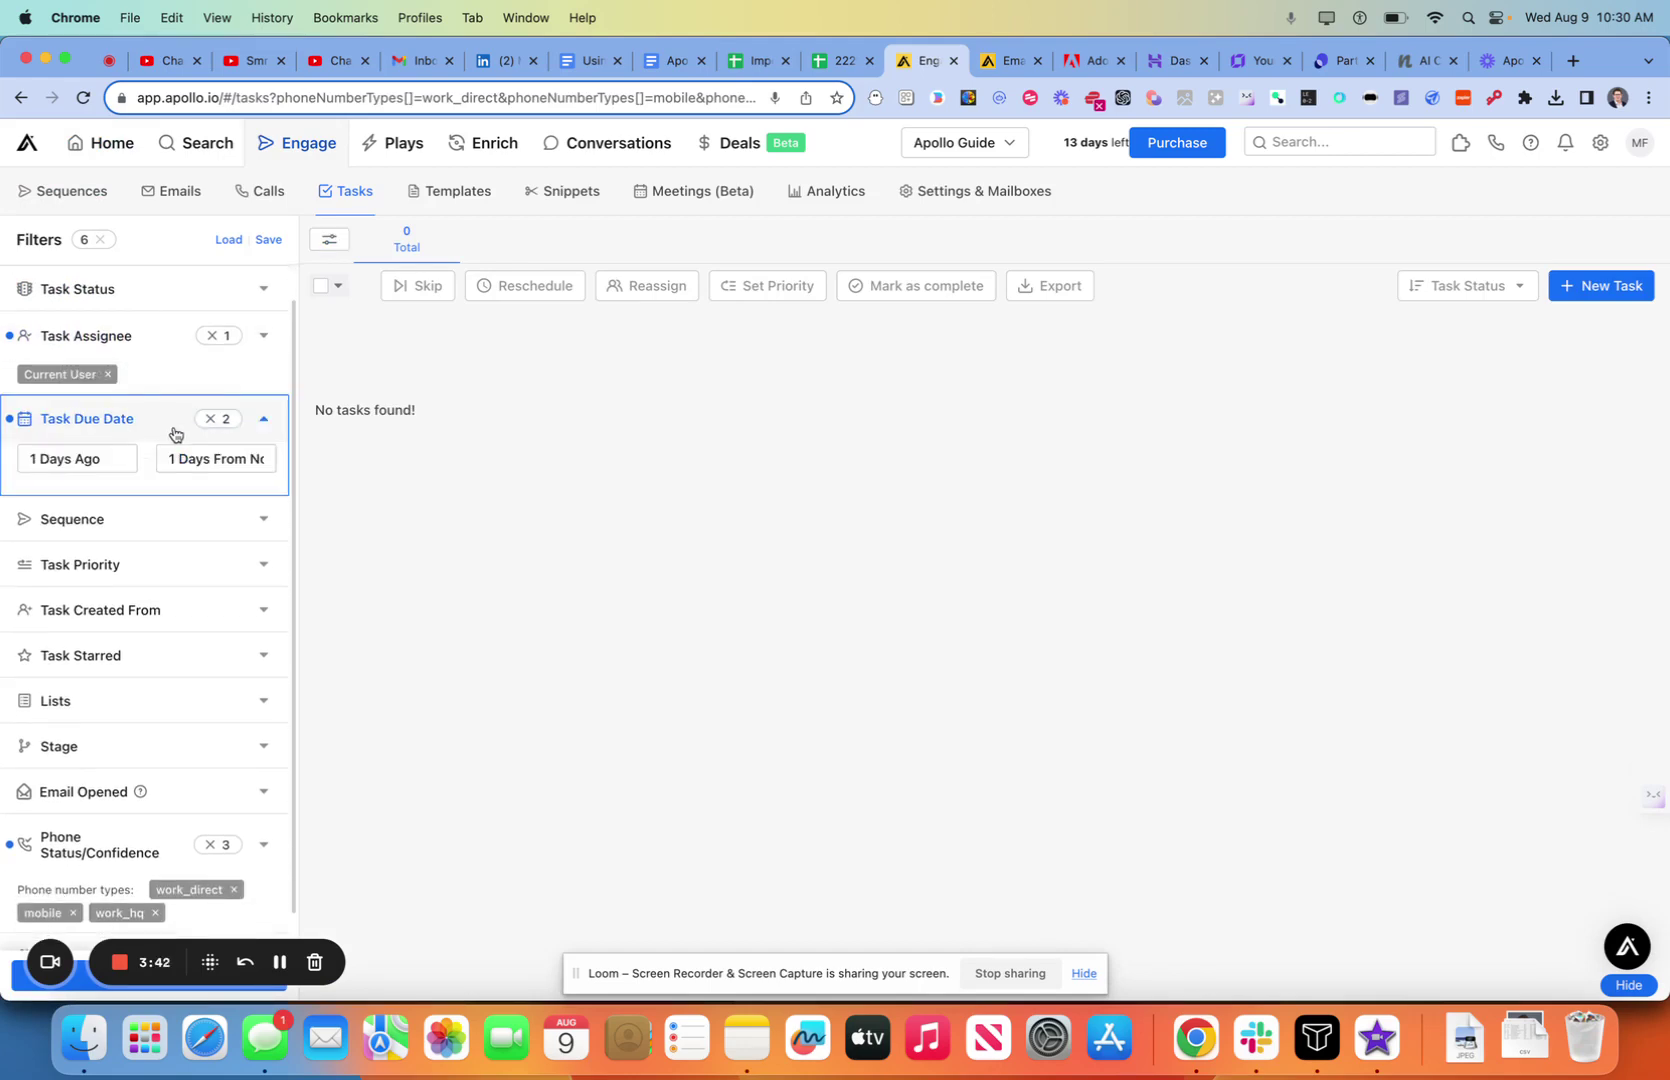
pyautogui.click(82, 456)
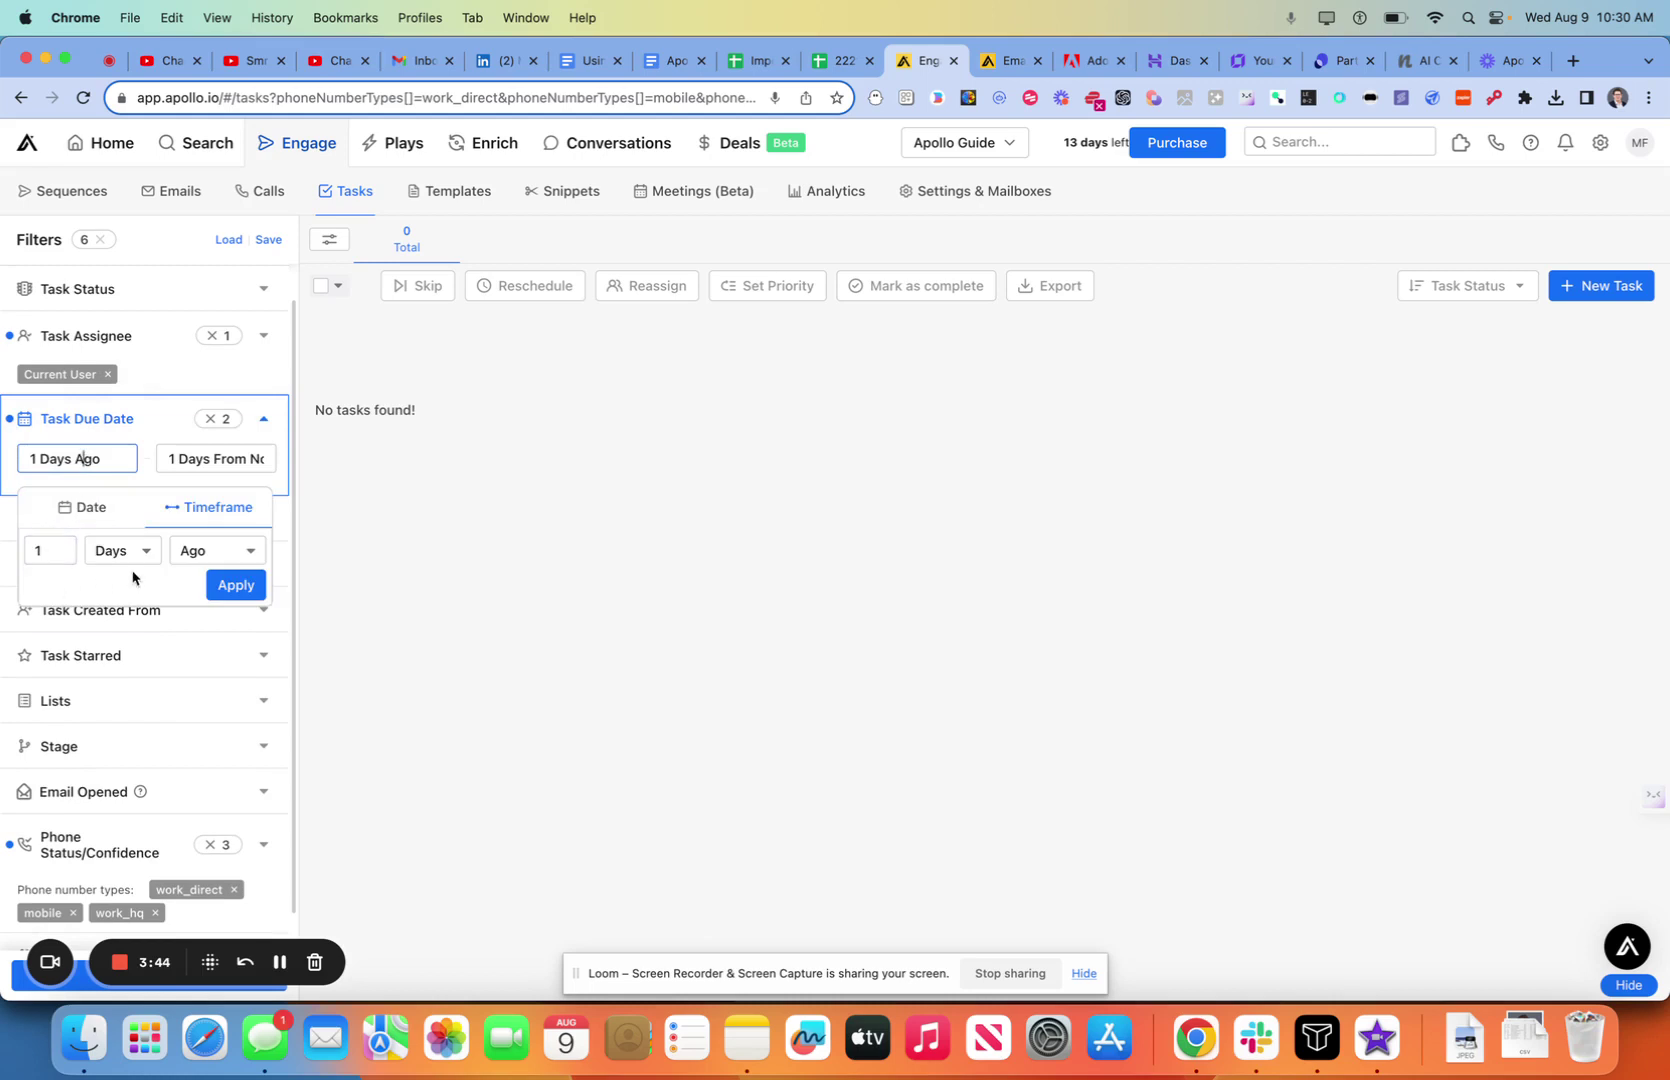
pyautogui.click(188, 552)
pyautogui.click(93, 560)
pyautogui.click(93, 560)
pyautogui.click(119, 660)
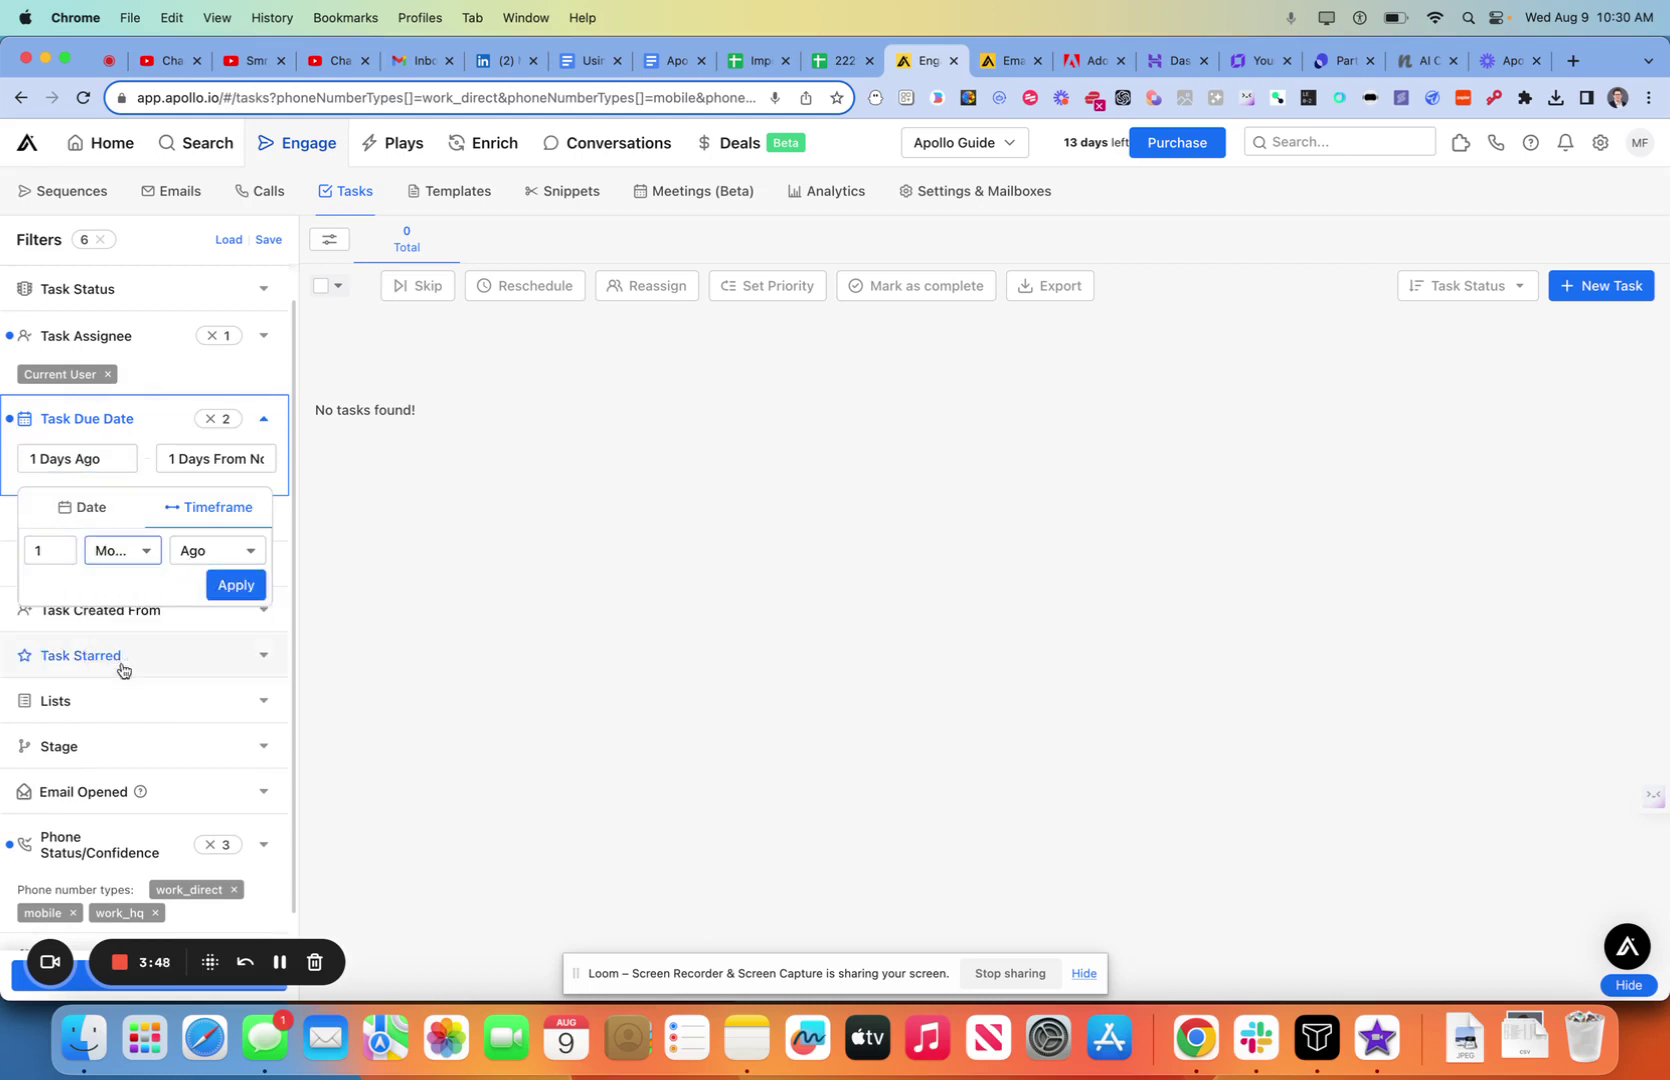
pyautogui.click(220, 593)
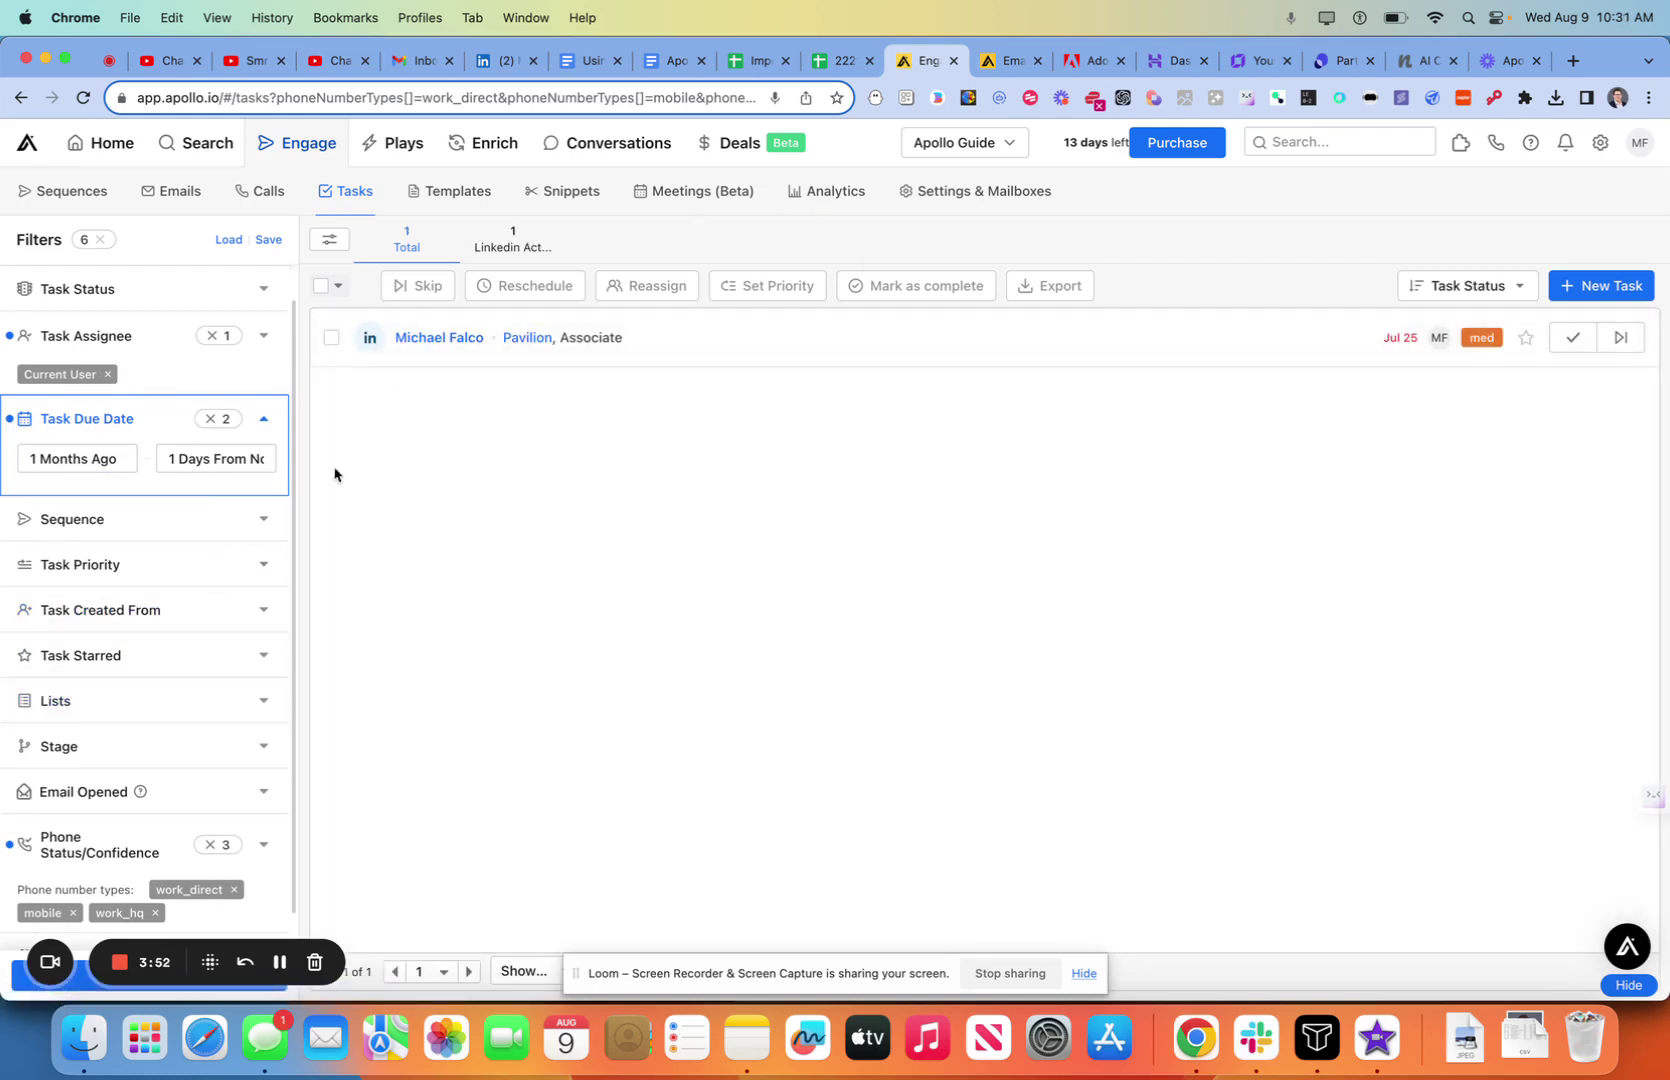
# Step: Save the current task filters as a search named 'Default Tasks'
pyautogui.click(269, 238)
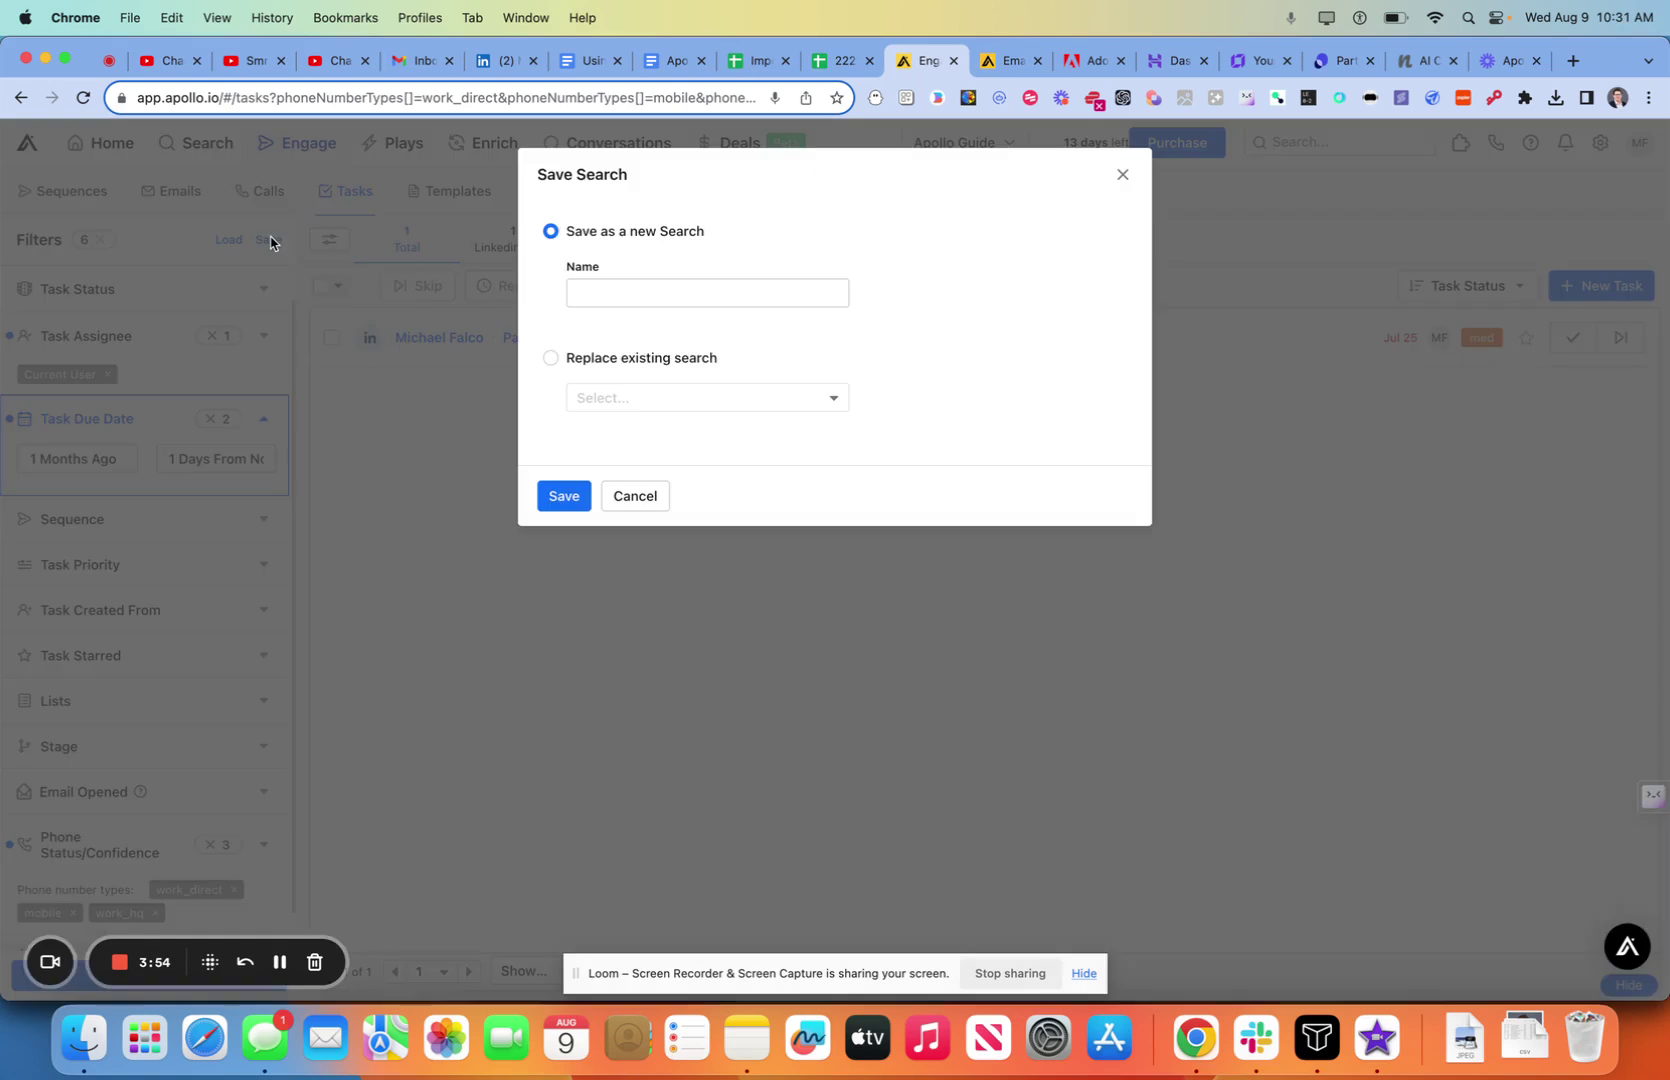
pyautogui.click(600, 291)
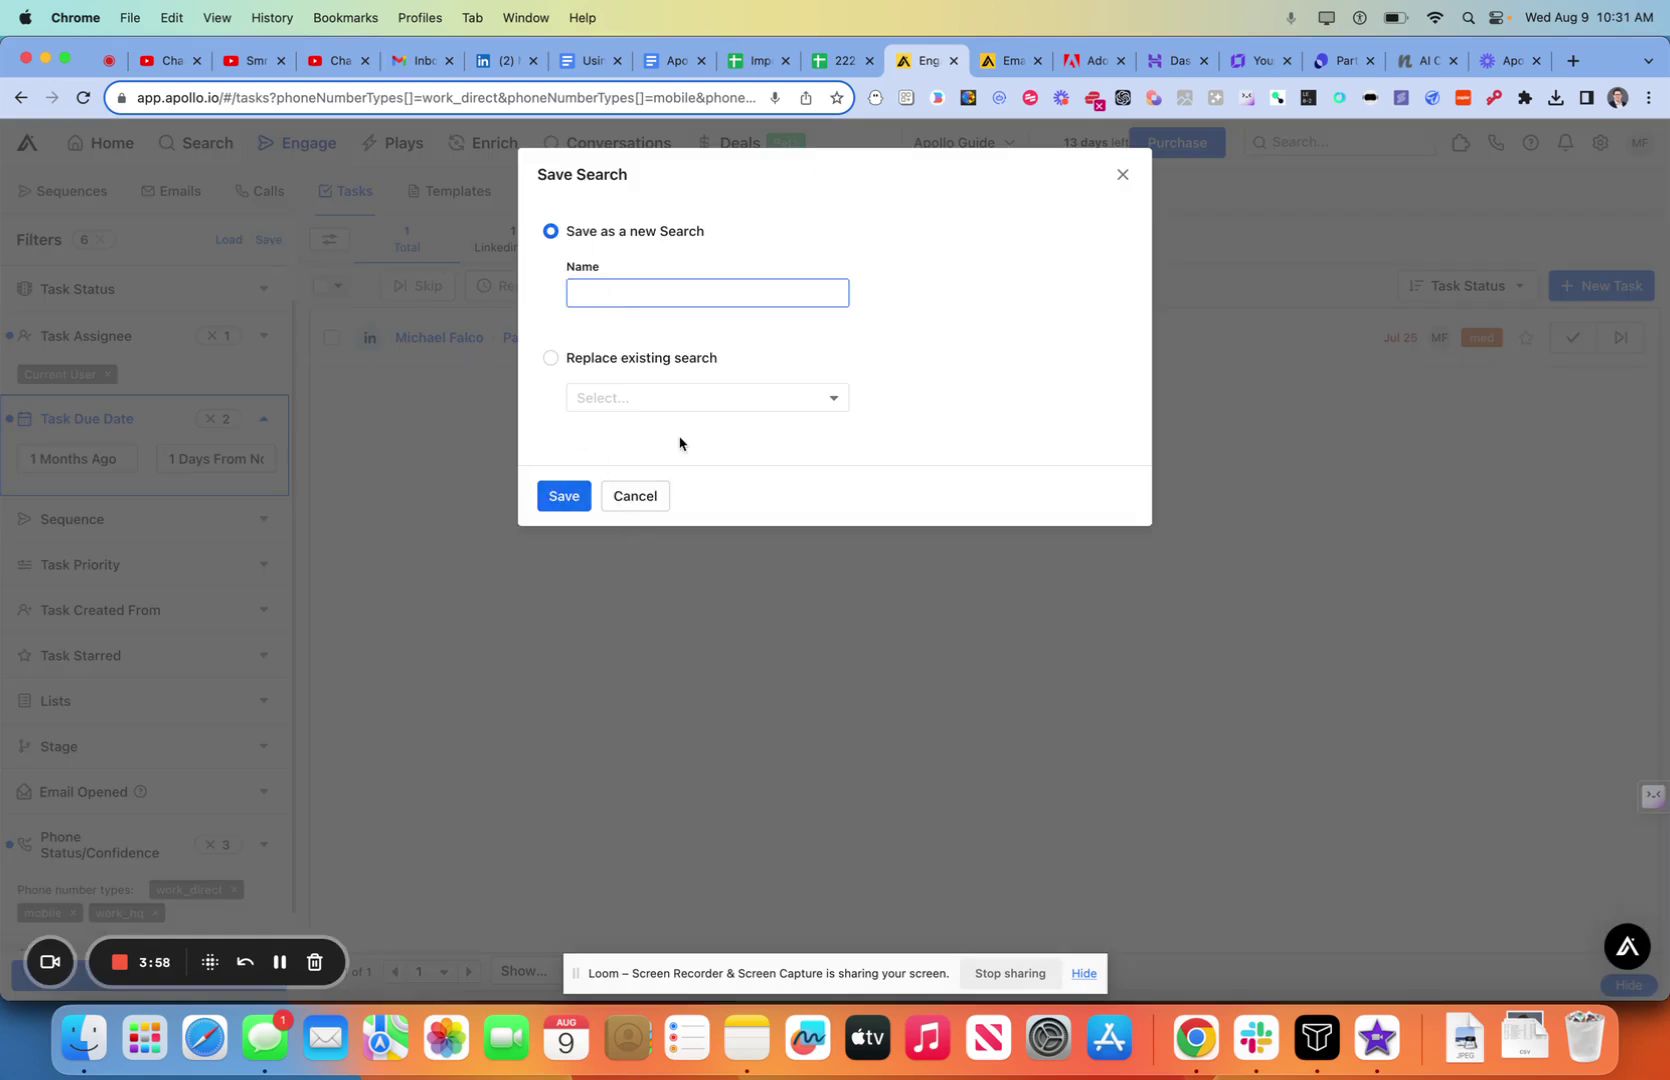
pyautogui.write('Default Tasks')
pyautogui.click(562, 496)
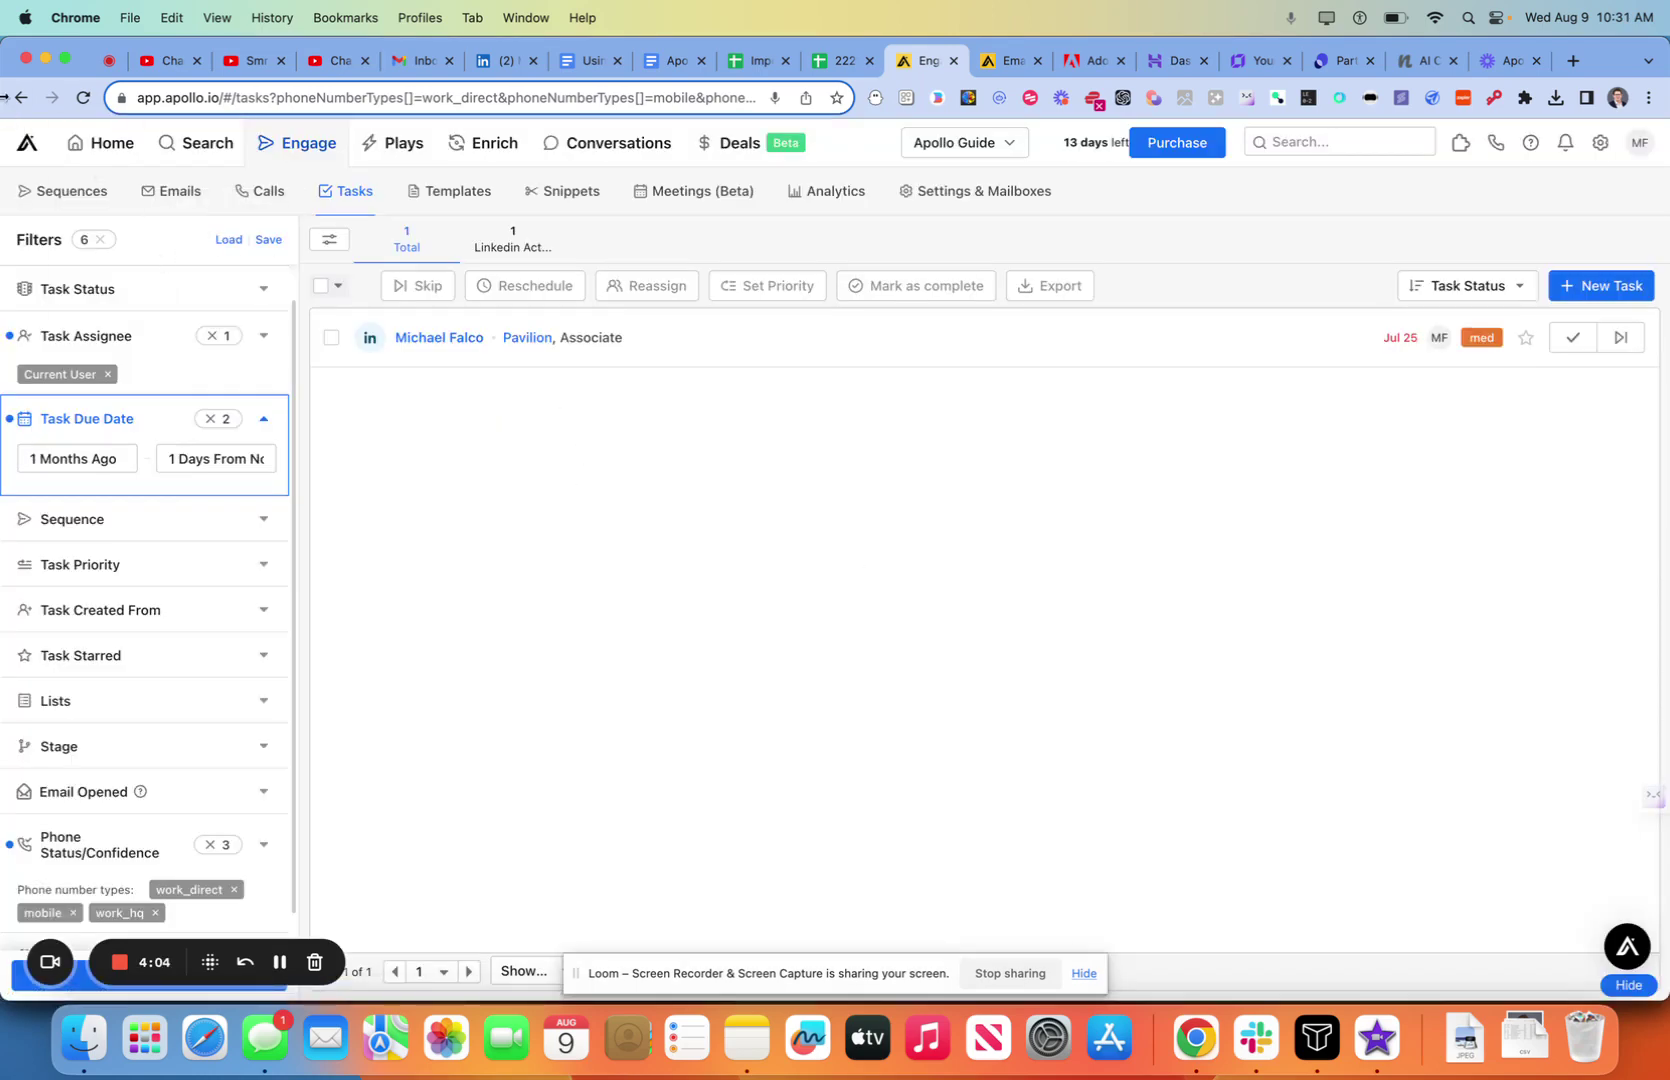
# Step: Return to the task list via the Sales Rep Cockpit and load the 'Default Tasks' saved search
pyautogui.moveTo(100, 142)
pyautogui.click(120, 195)
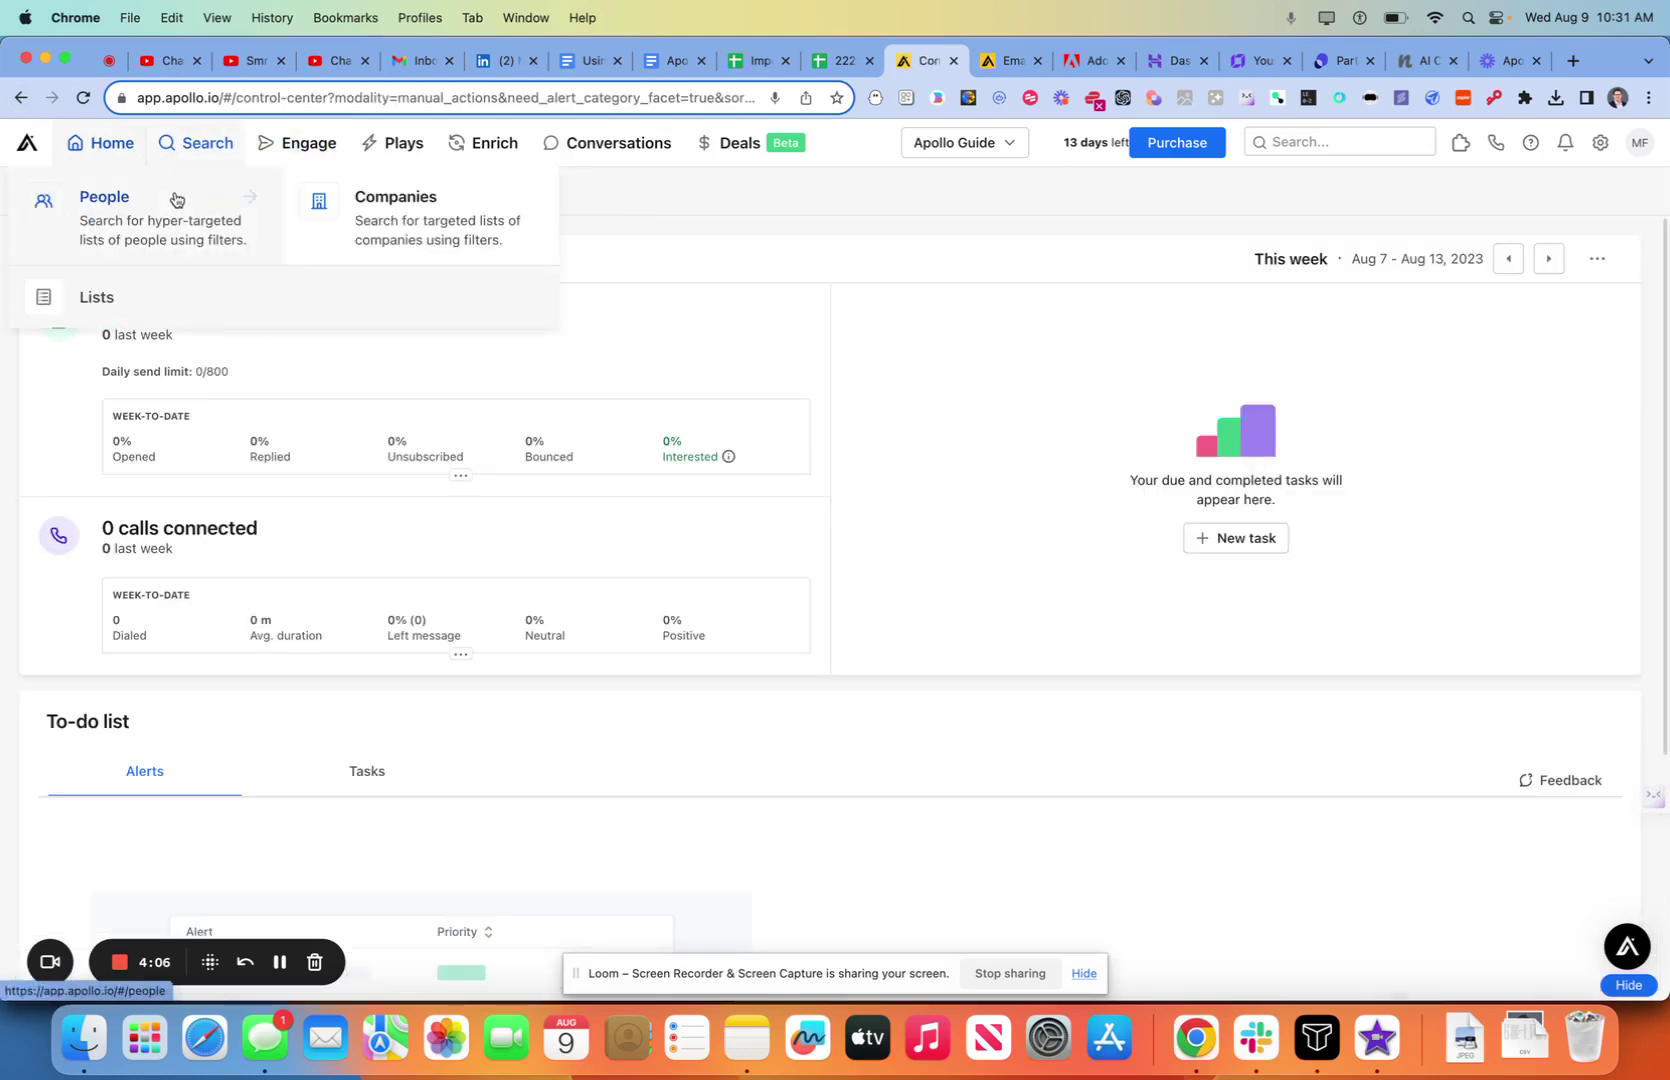
pyautogui.click(200, 191)
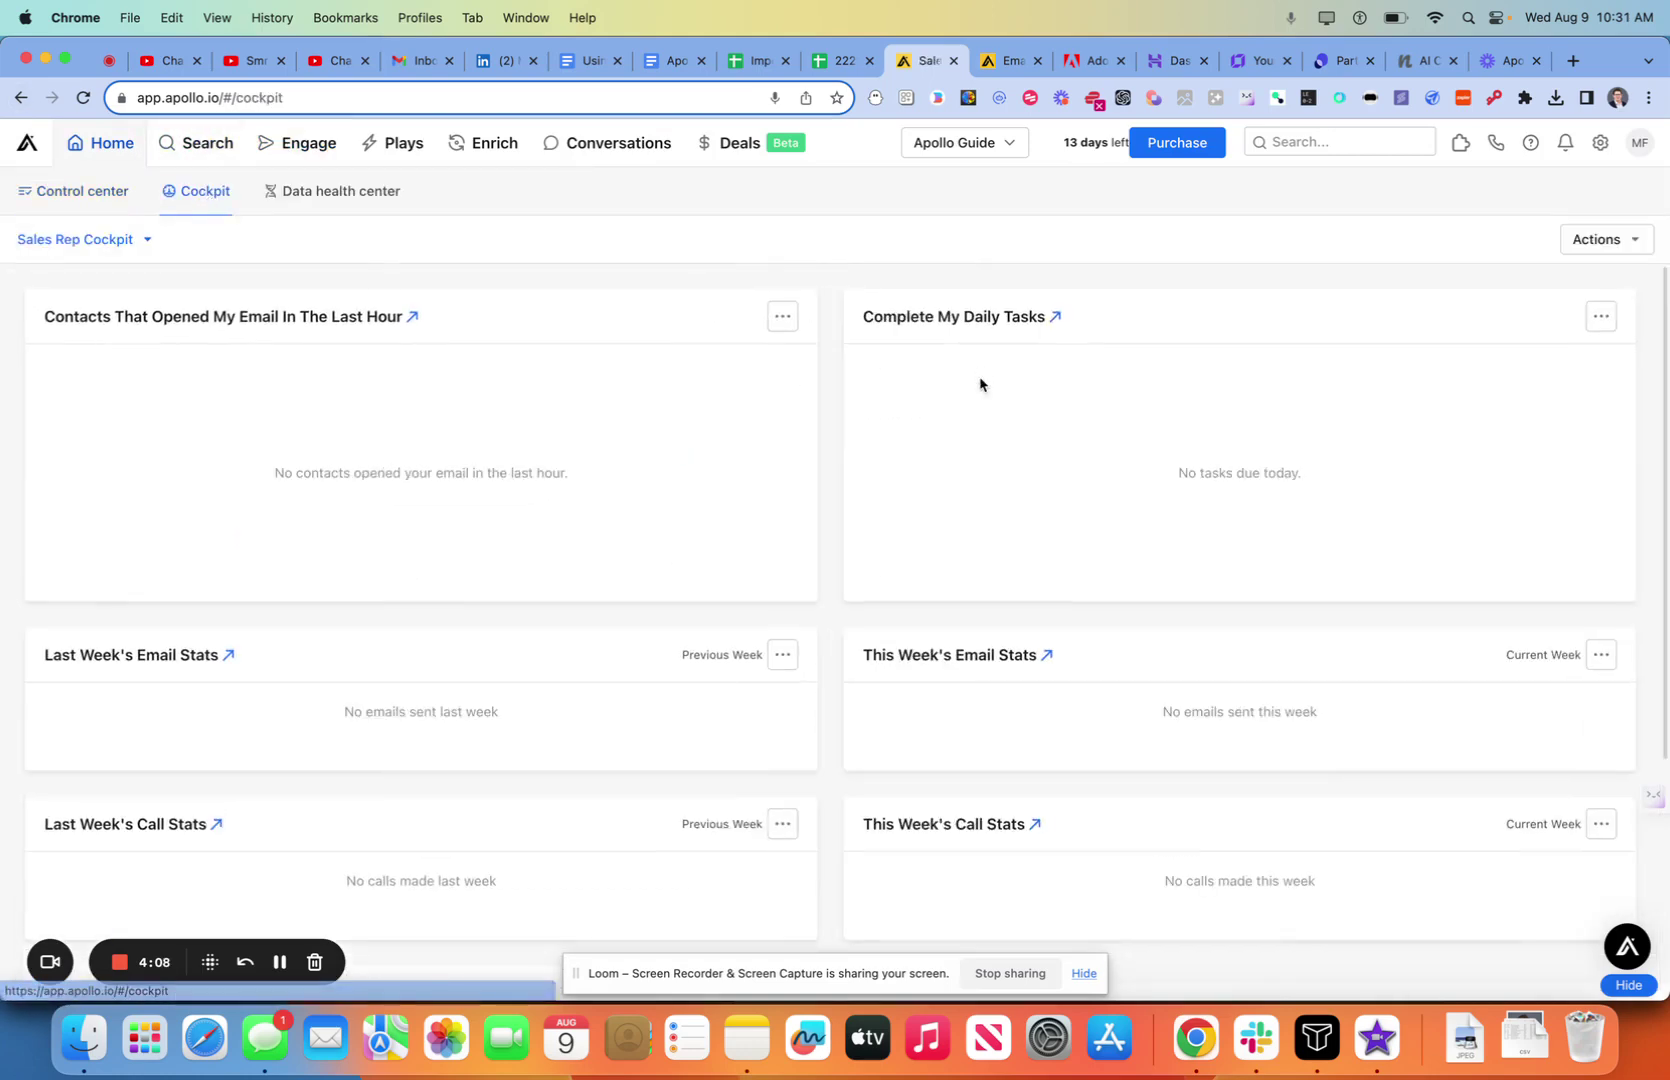
pyautogui.click(1055, 316)
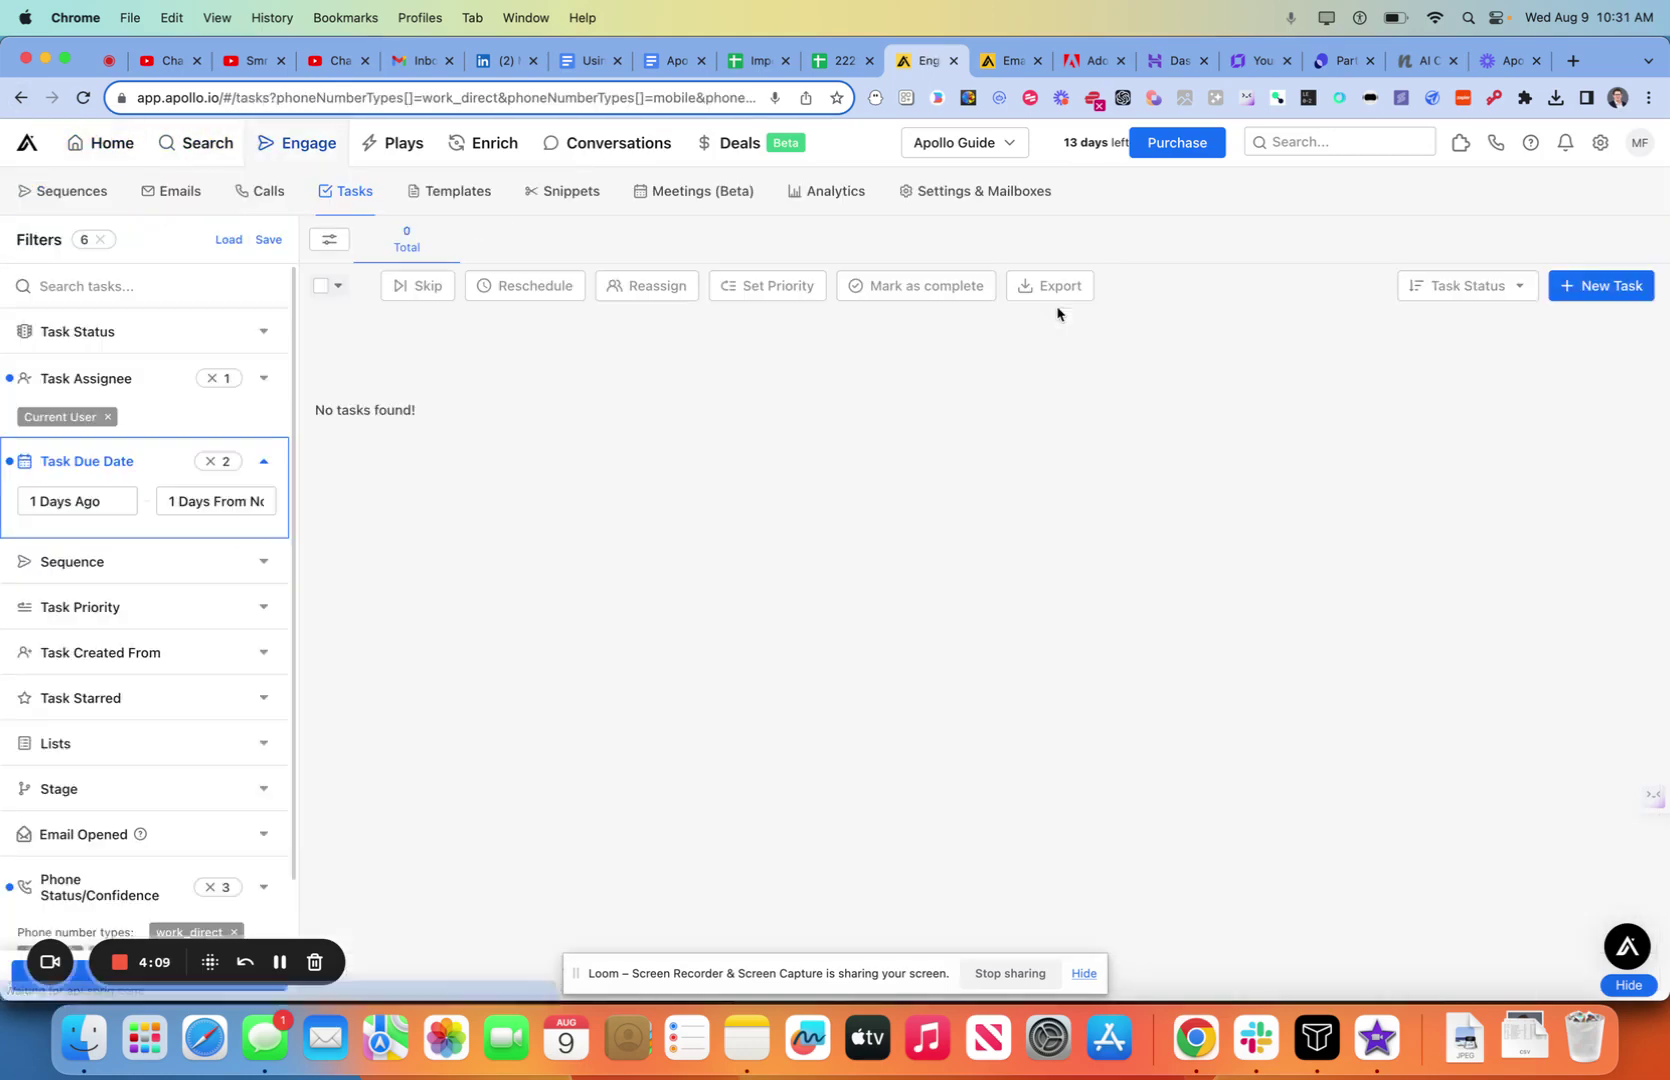
pyautogui.click(226, 240)
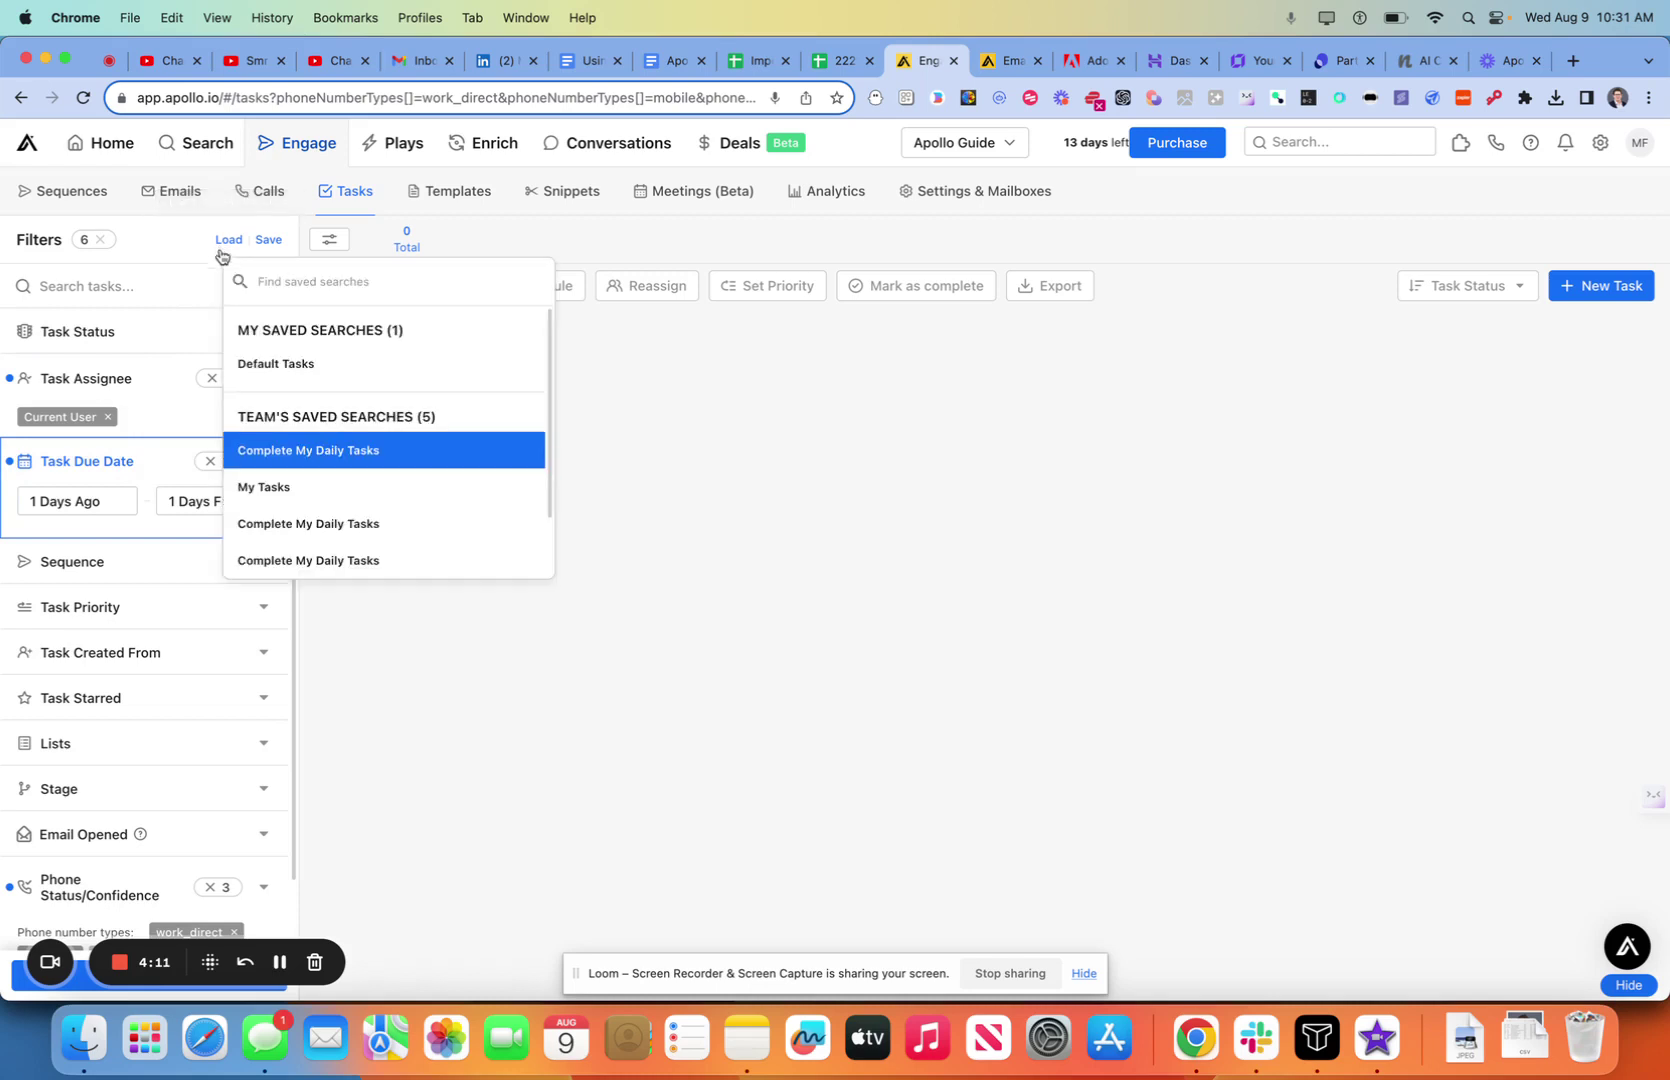
pyautogui.click(245, 363)
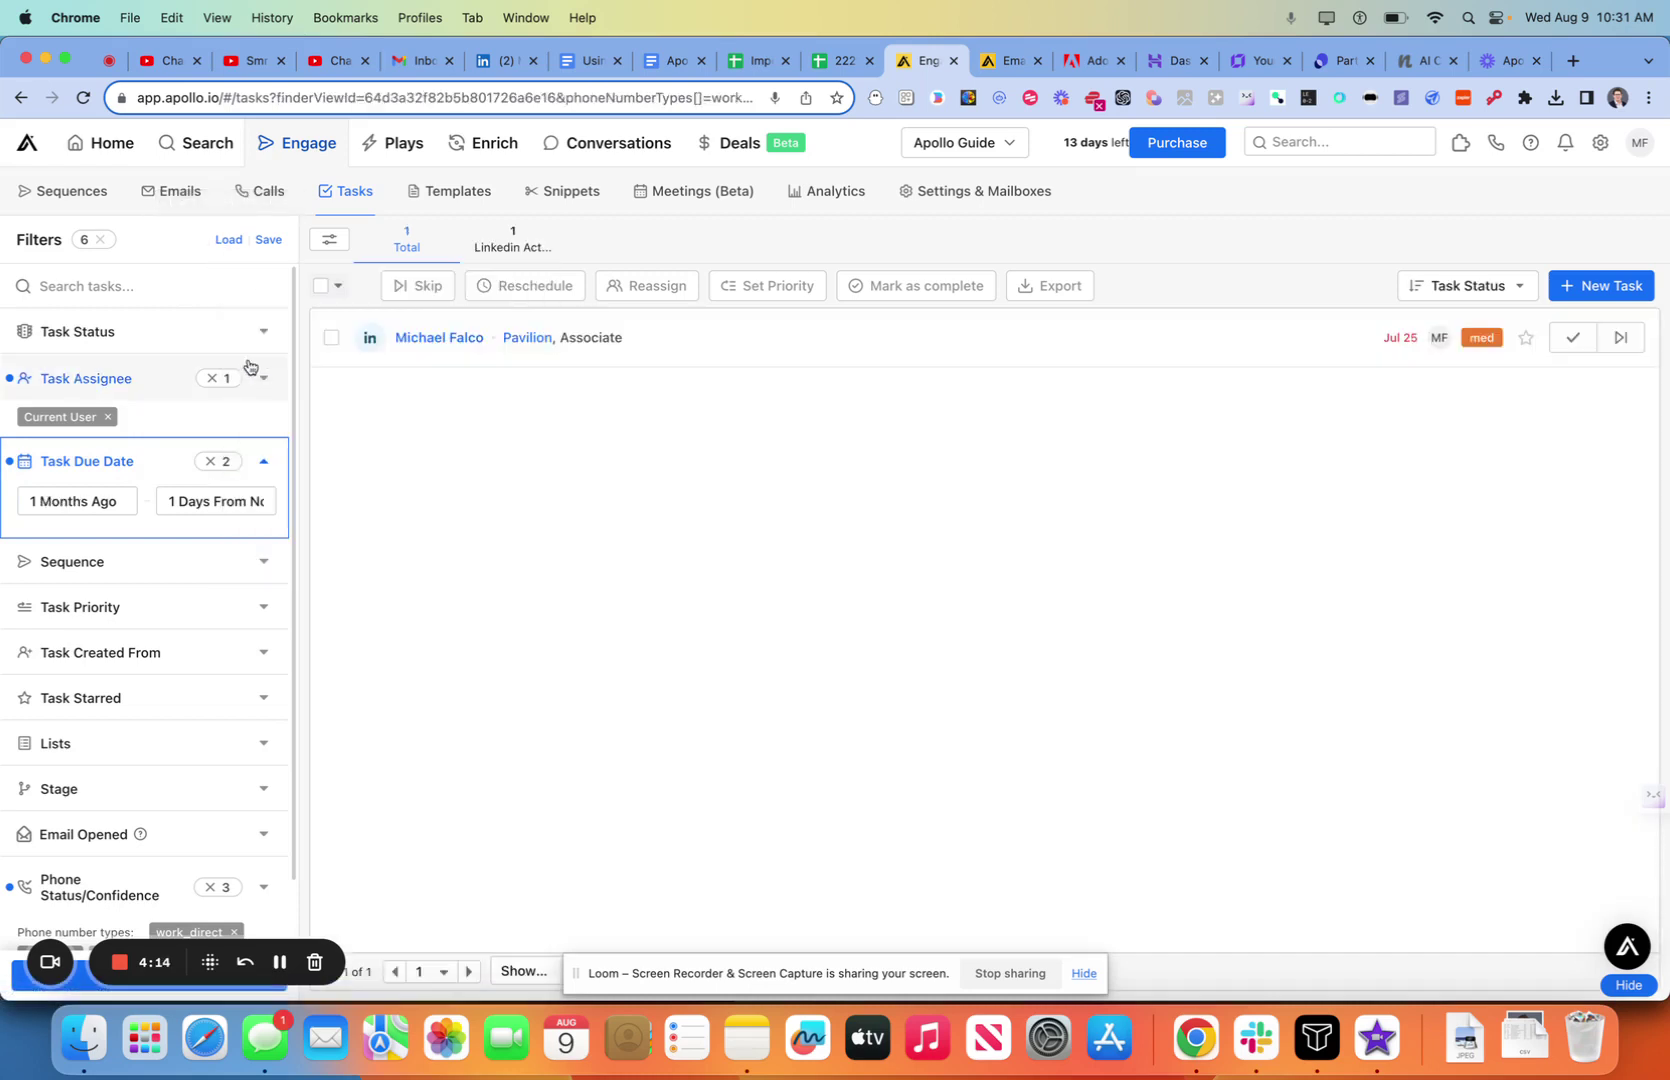